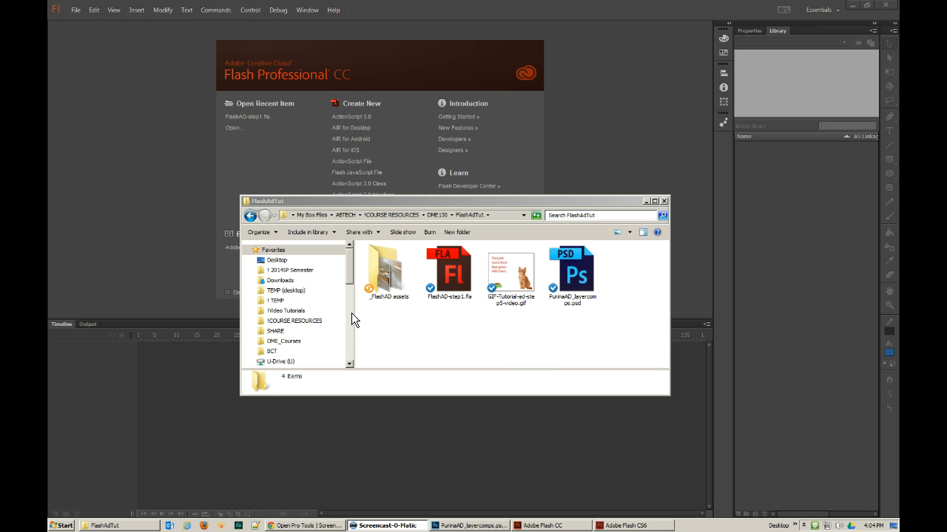
Preview the finished ad animation GIF-Tutorial-ad-step5-video.gif from the FlashAdTut folder and close the viewer
left_click(513, 268)
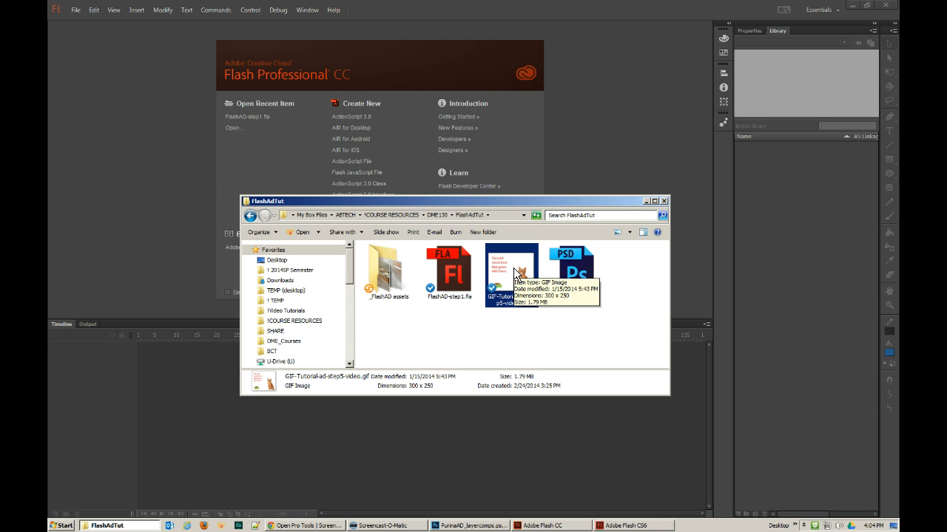
double_click(514, 269)
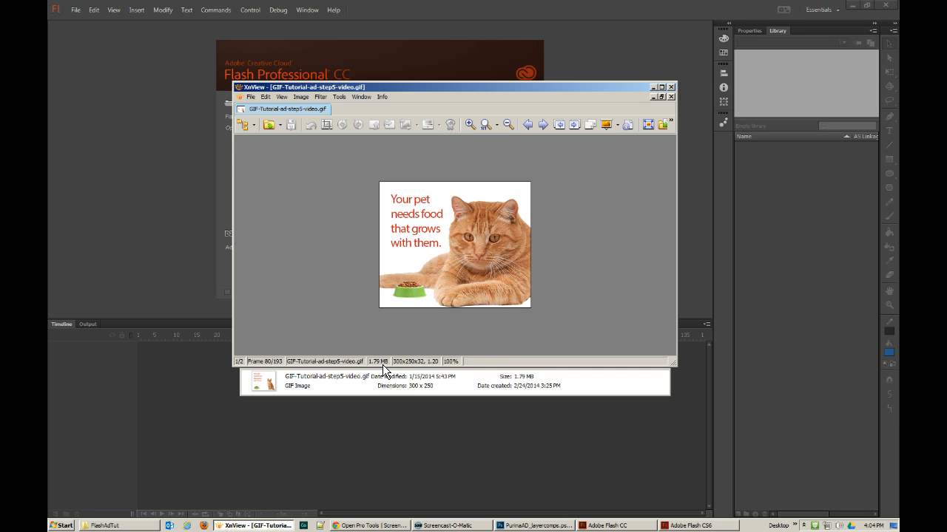
left_click(671, 87)
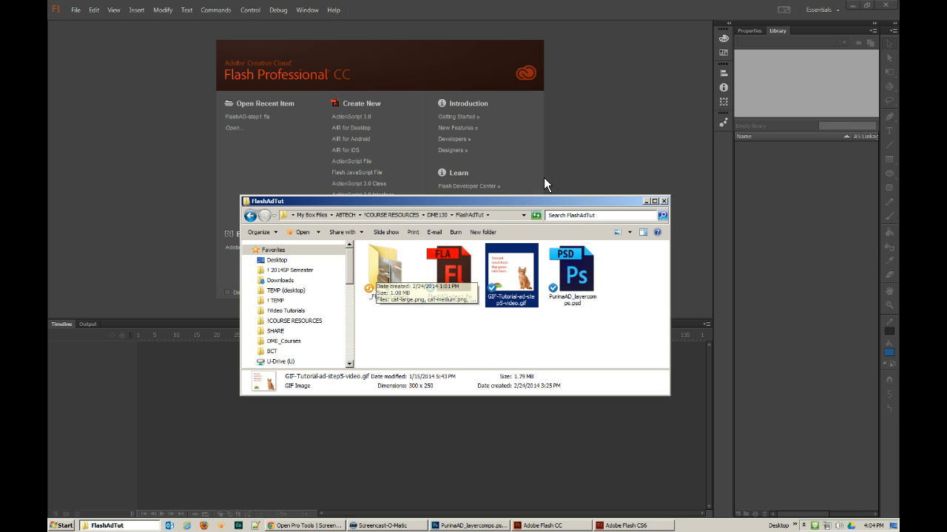
Open the _FlashAD assets folder and view its images from cat-large.png through Purina logo.png, closing the viewer at the end
left_click(386, 272)
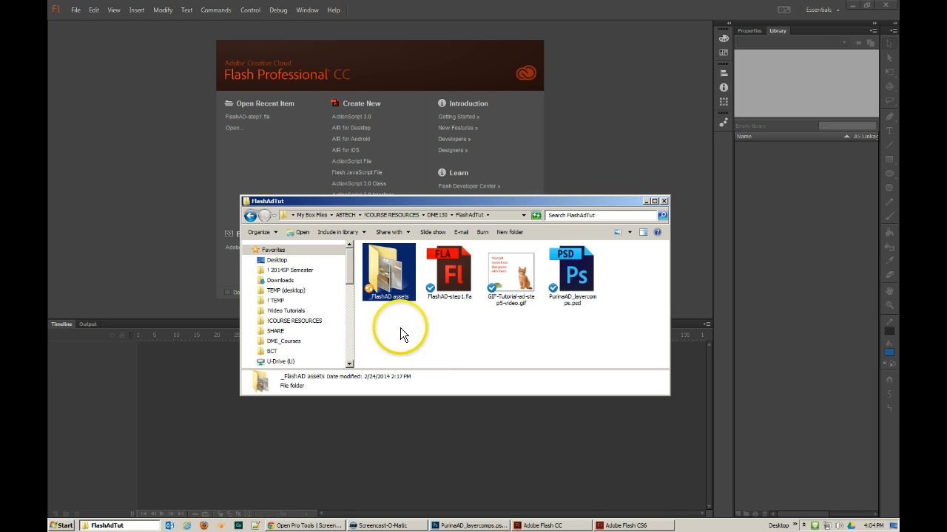
double_click(384, 280)
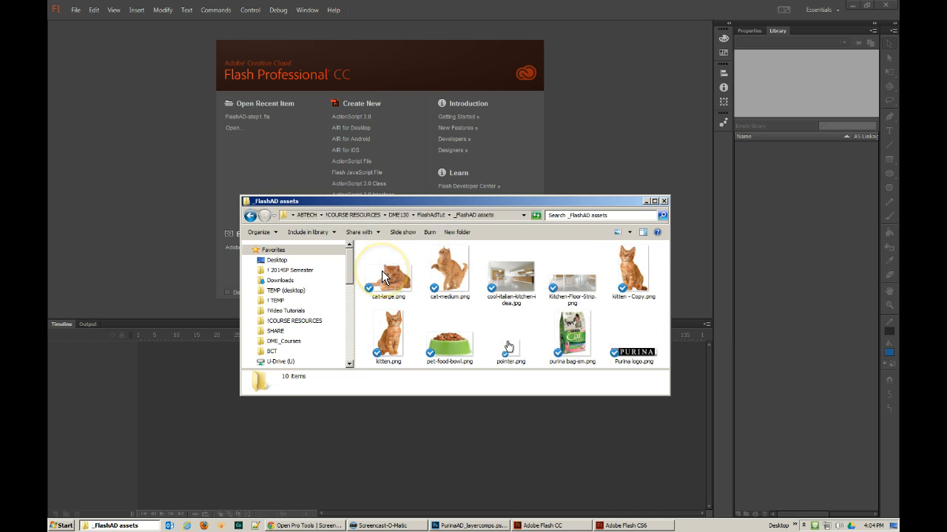
double_click(385, 277)
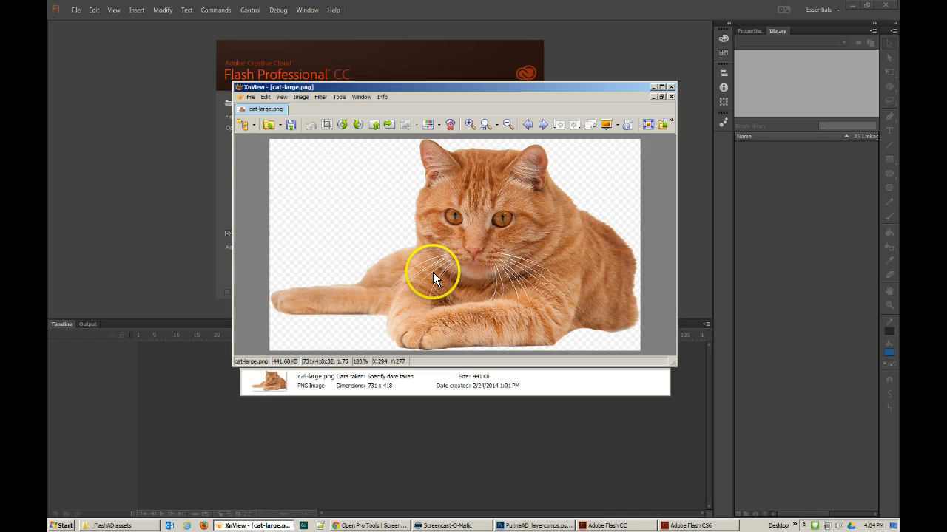
scroll(432, 280, "down", 4)
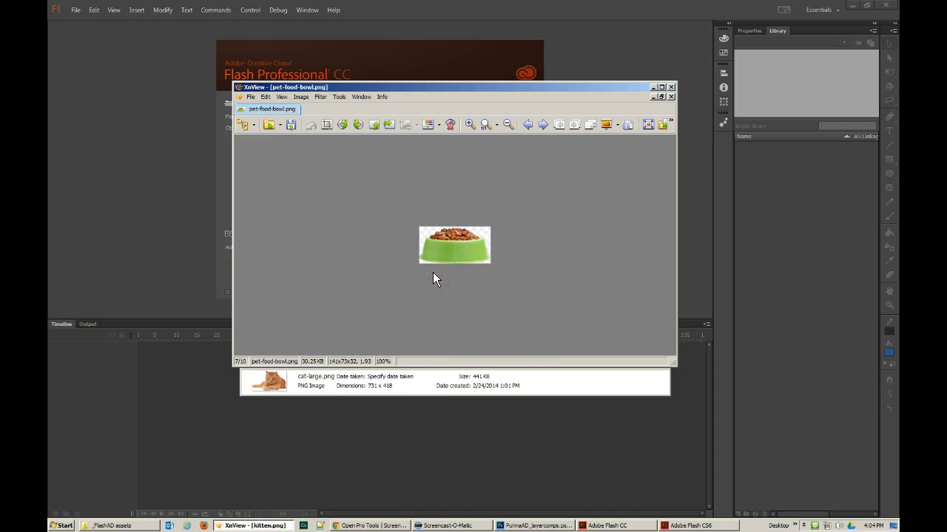
scroll(433, 273, "up", 3)
scroll(433, 273, "down", 4)
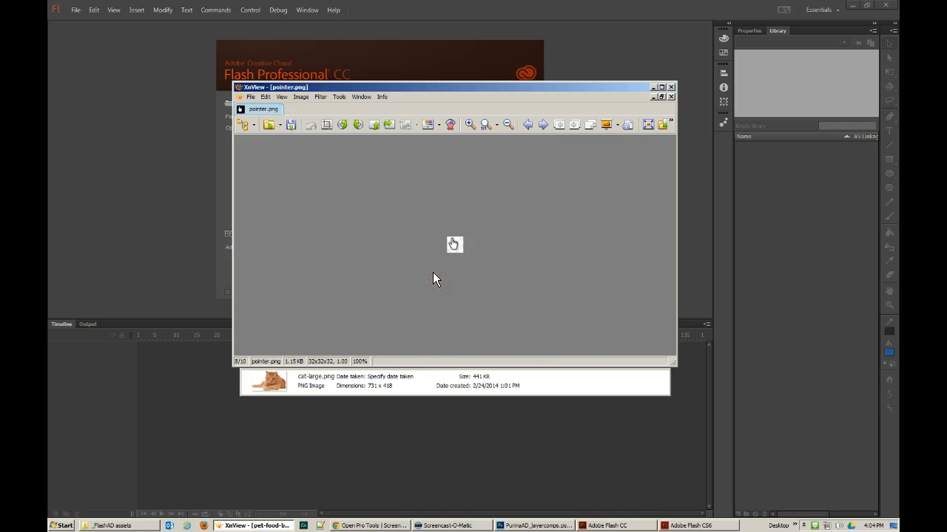
scroll(433, 273, "down", 2)
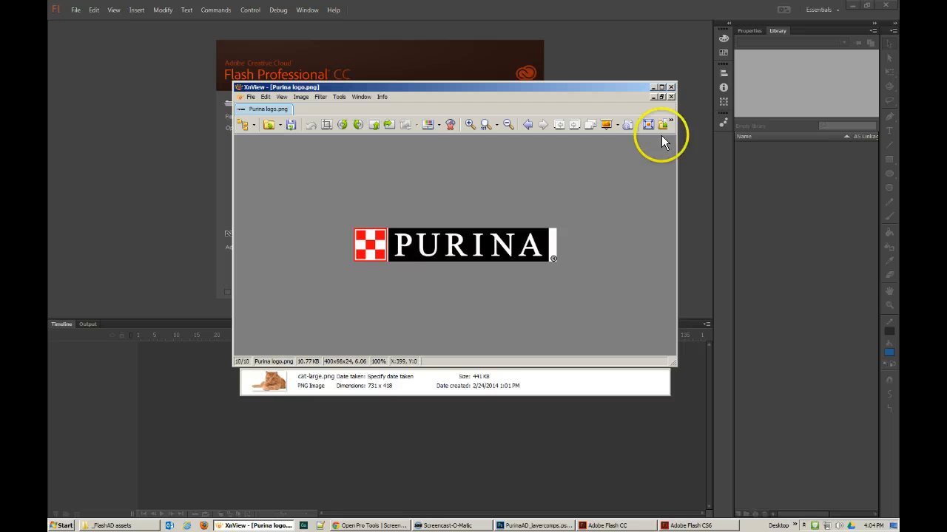
left_click(671, 87)
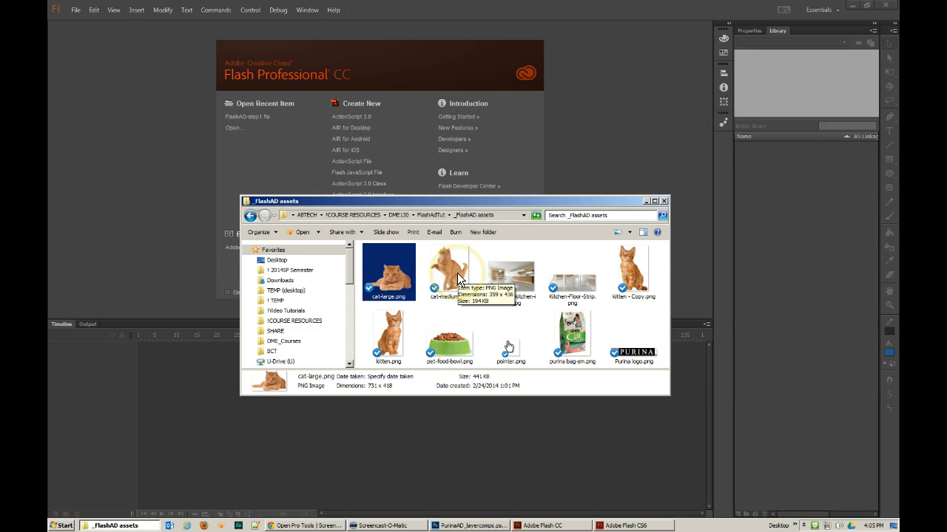
Compare kitten - Copy.png with kitten.png in the image viewer, close it and return to the FlashAdTut folder
double_click(628, 267)
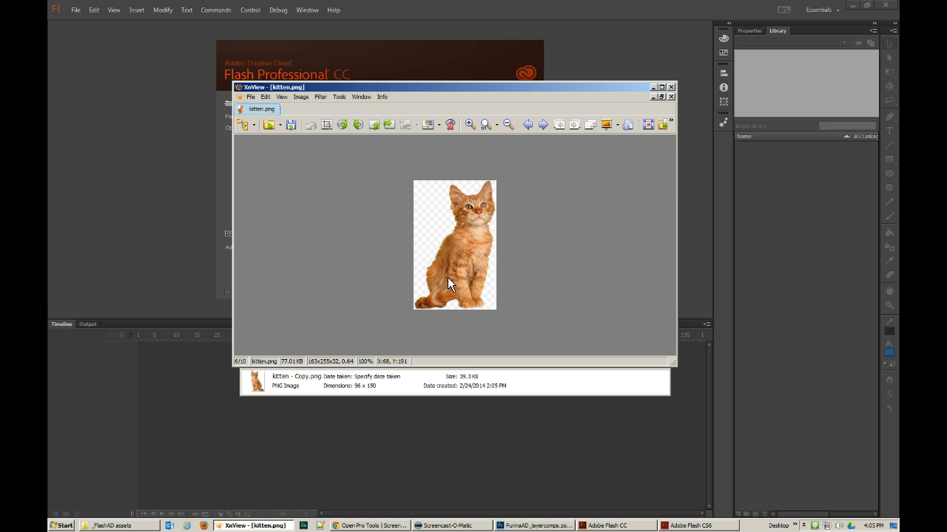
left_click(467, 297)
scroll(466, 297, "up", 1)
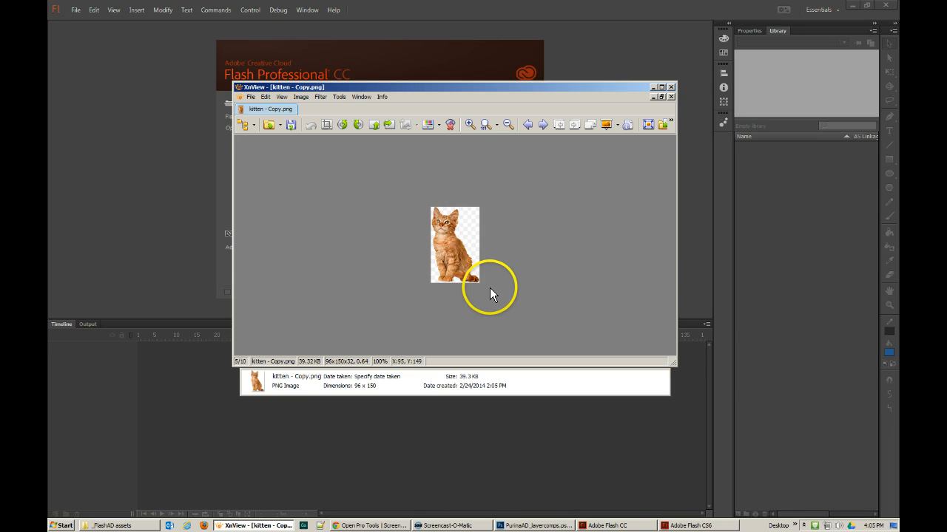
scroll(480, 257, "down", 1)
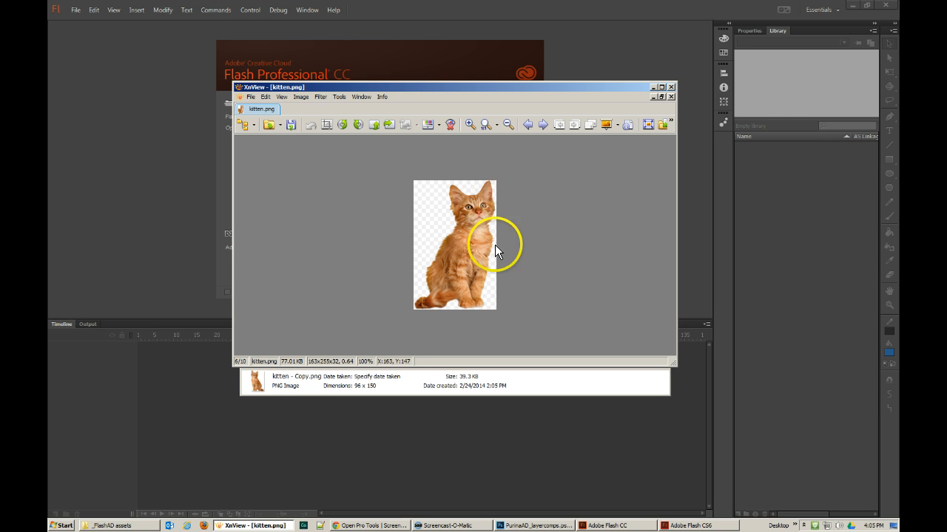
scroll(497, 261, "down", 1)
scroll(497, 261, "up", 2)
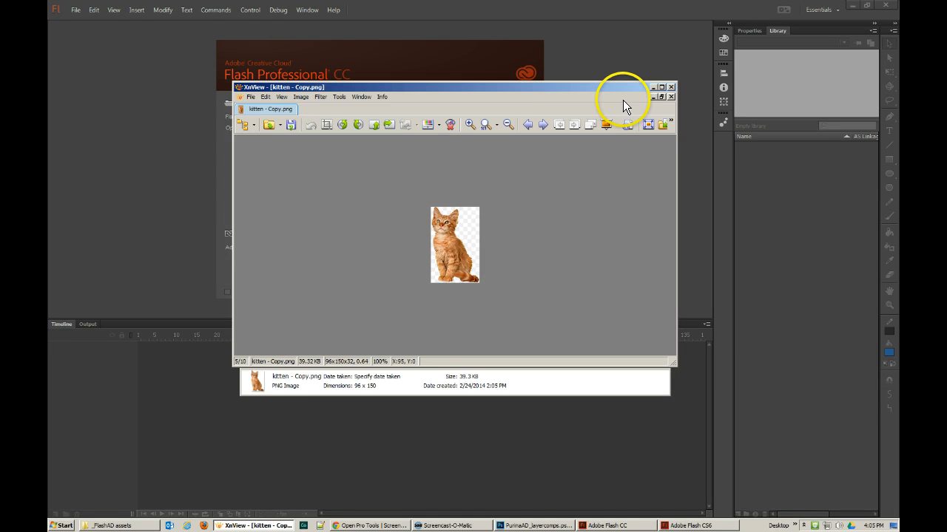
left_click(671, 86)
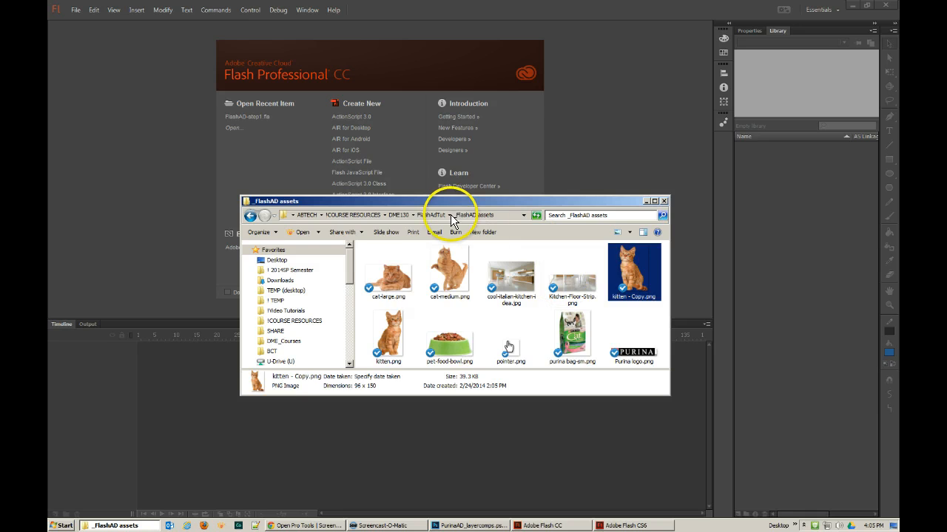
left_click(433, 215)
left_click(531, 325)
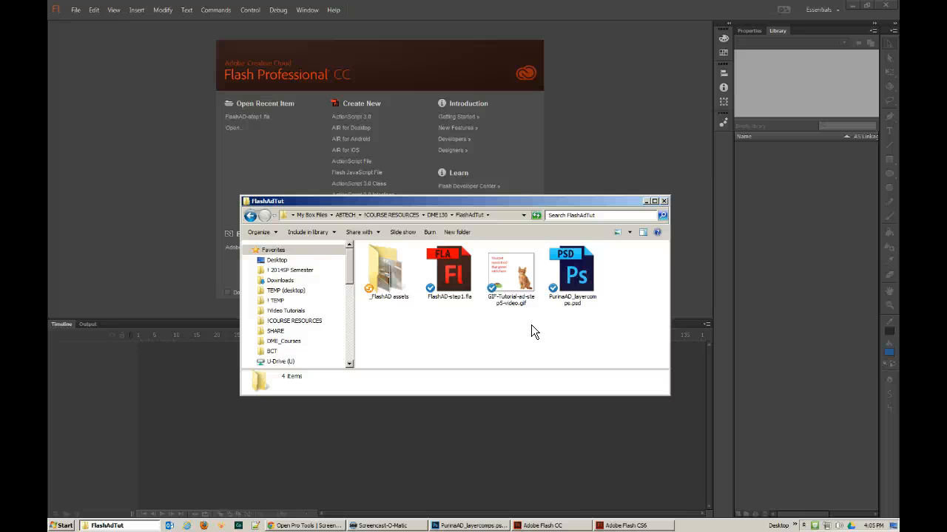
Switch to Adobe Flash CS6 and create a new ActionScript 3.0 document with the default settings
left_click(616, 520)
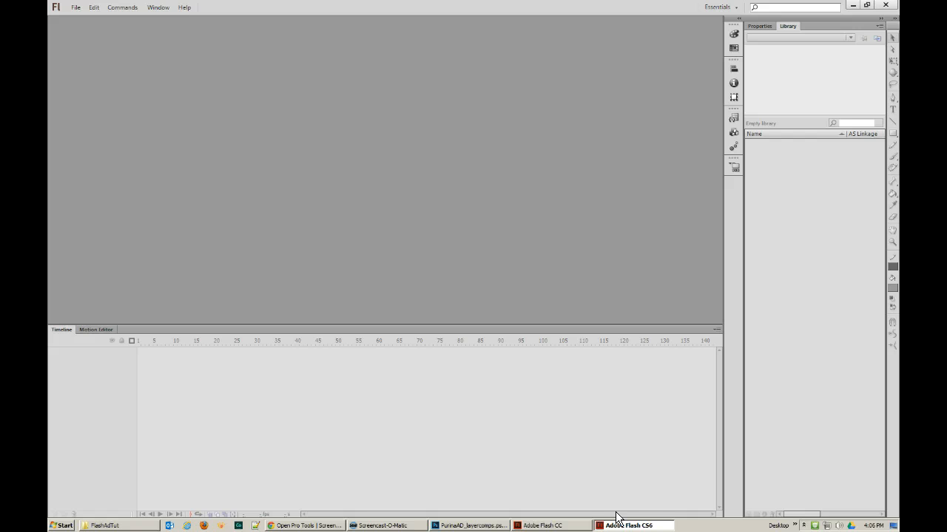
key("ctrl+n")
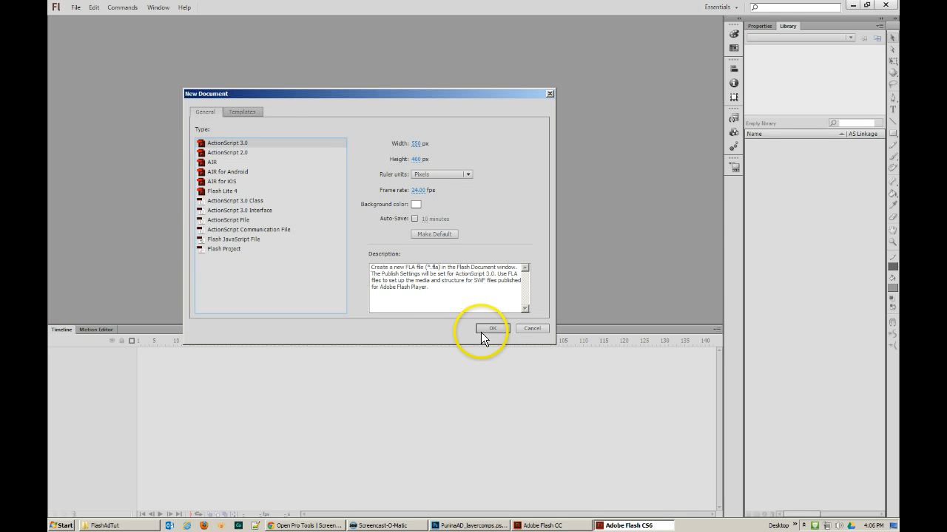
left_click(480, 332)
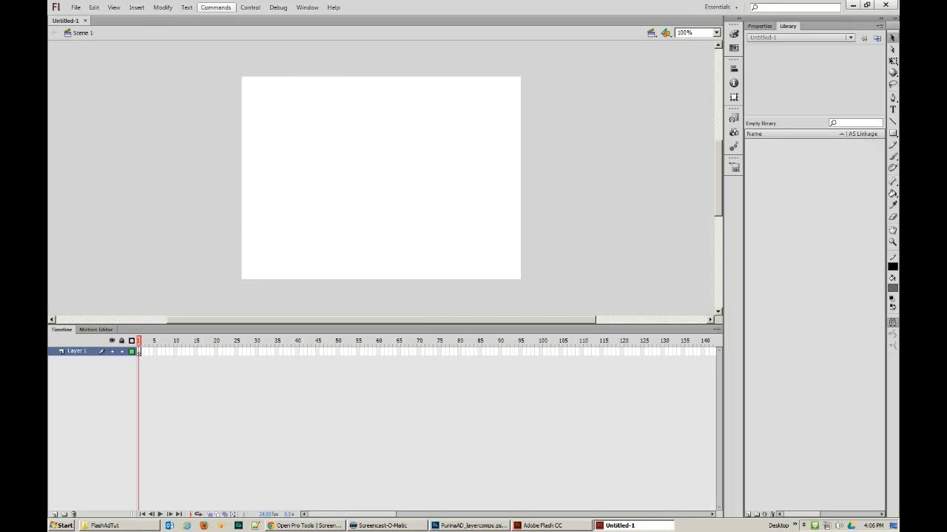
Start an import to the stage and select PurinaAD_layercomps.psd in the FlashAdTut folder
left_click(77, 8)
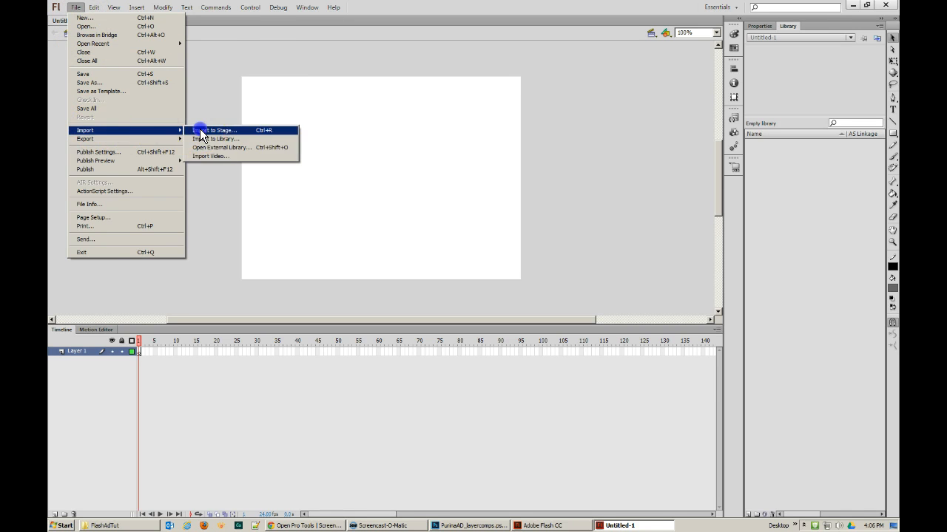
left_click(200, 130)
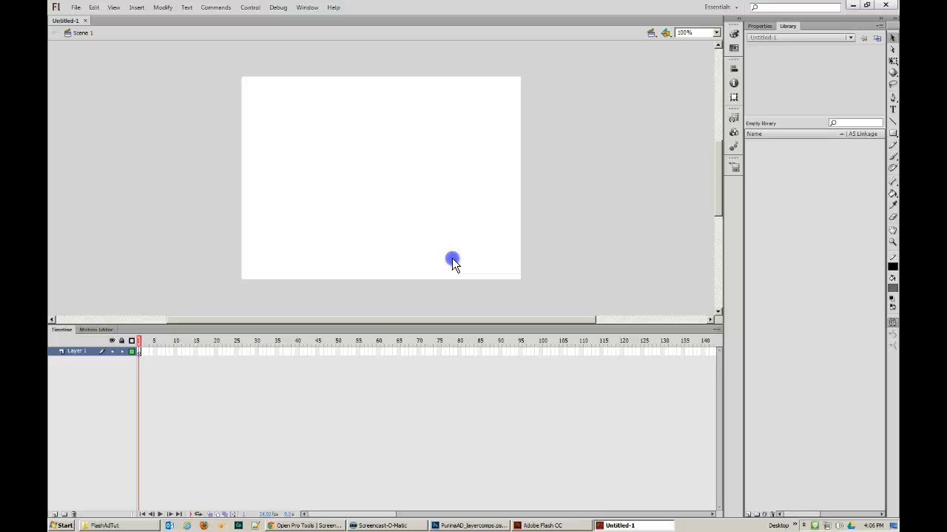
key("ctrl+r")
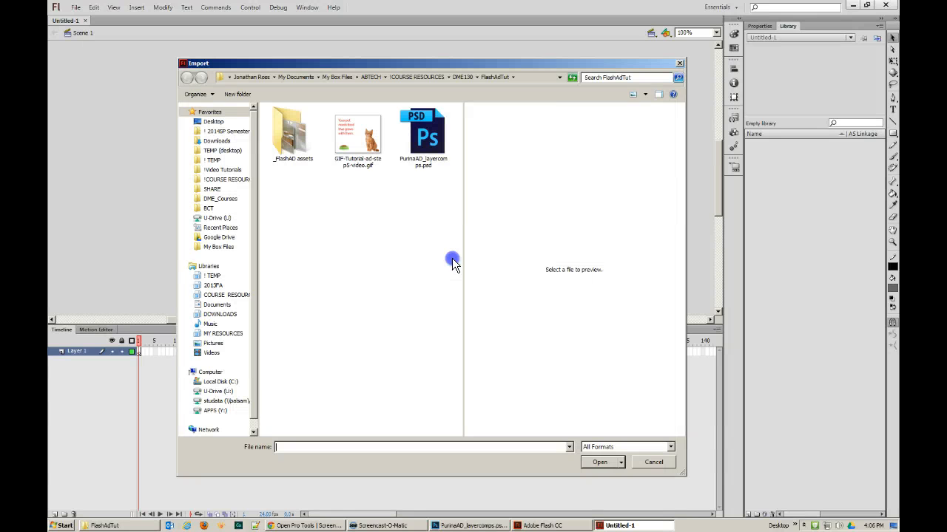
left_click(430, 138)
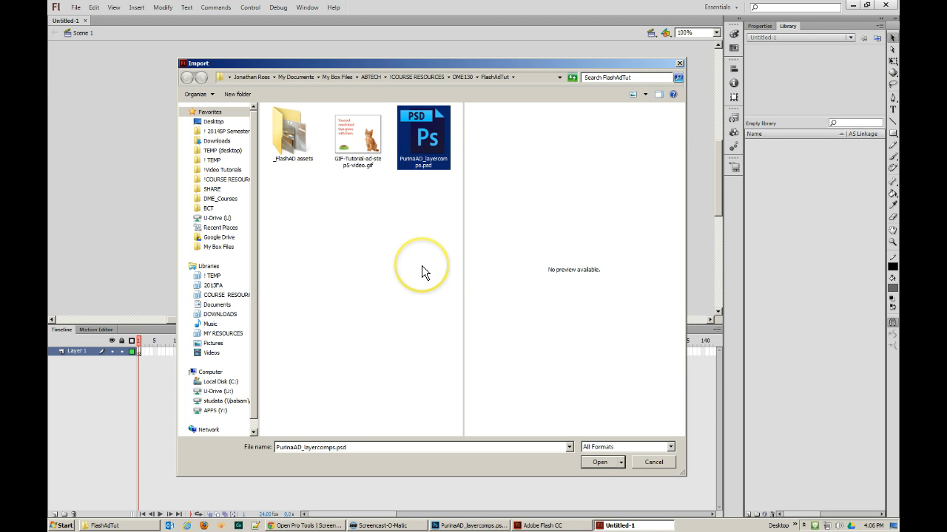
Switch to Photoshop and examine the ad's layer comps: start, med cat, large cat, end1 and end2
left_click(459, 526)
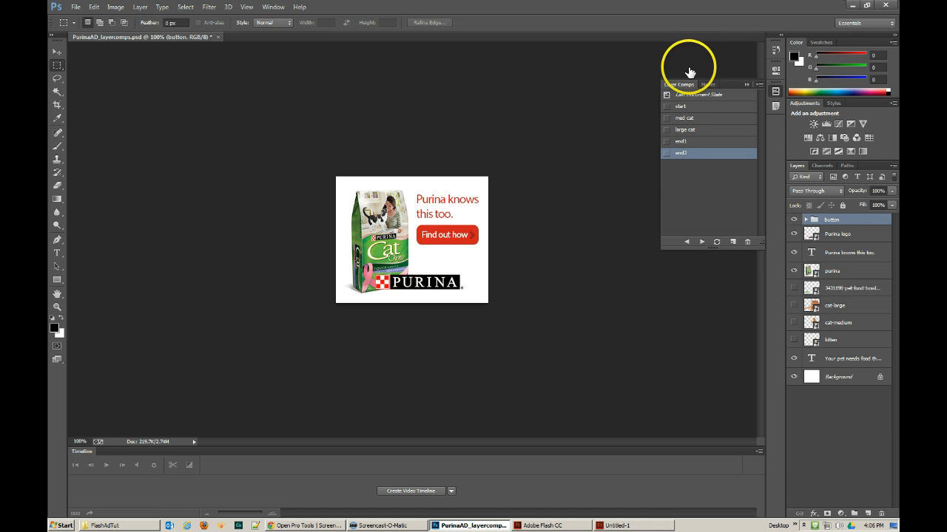
left_click(666, 107)
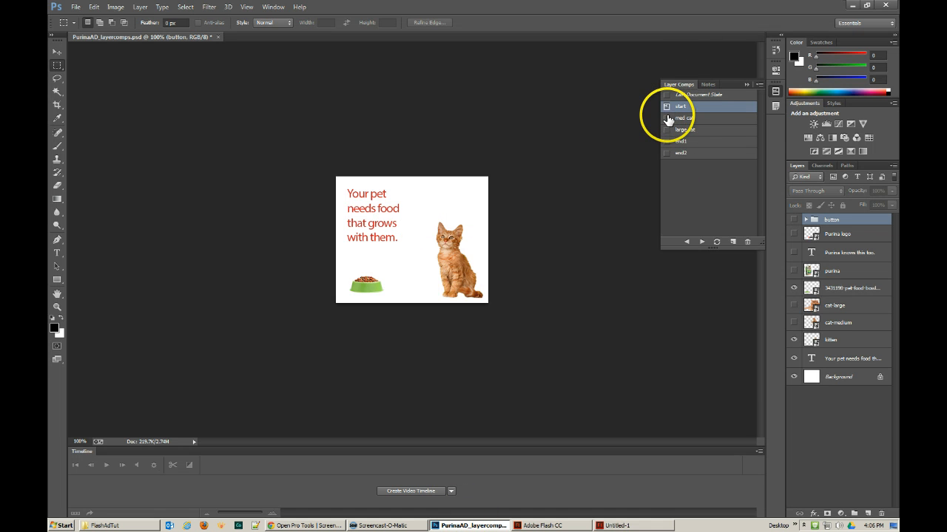
left_click(667, 119)
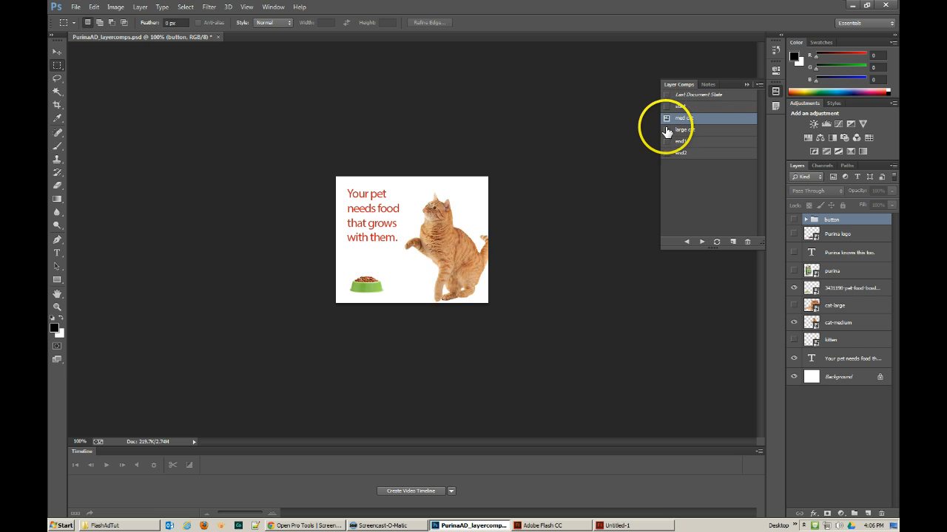
left_click(667, 130)
left_click(667, 142)
left_click(666, 153)
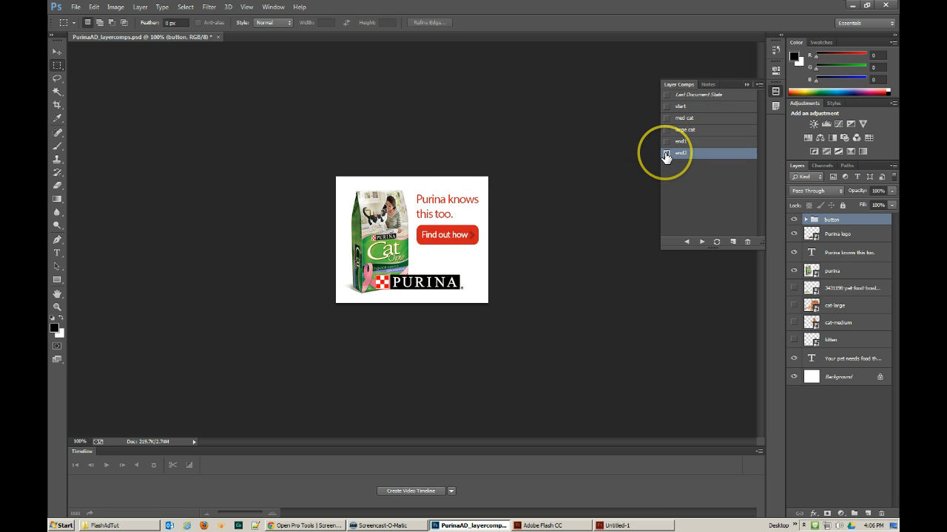
left_click(667, 118)
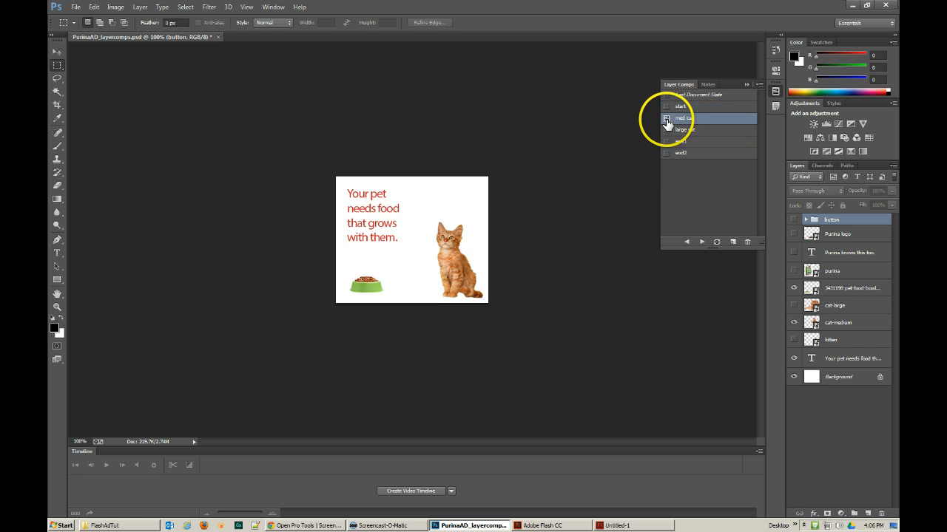
left_click(667, 130)
left_click(666, 141)
left_click(666, 153)
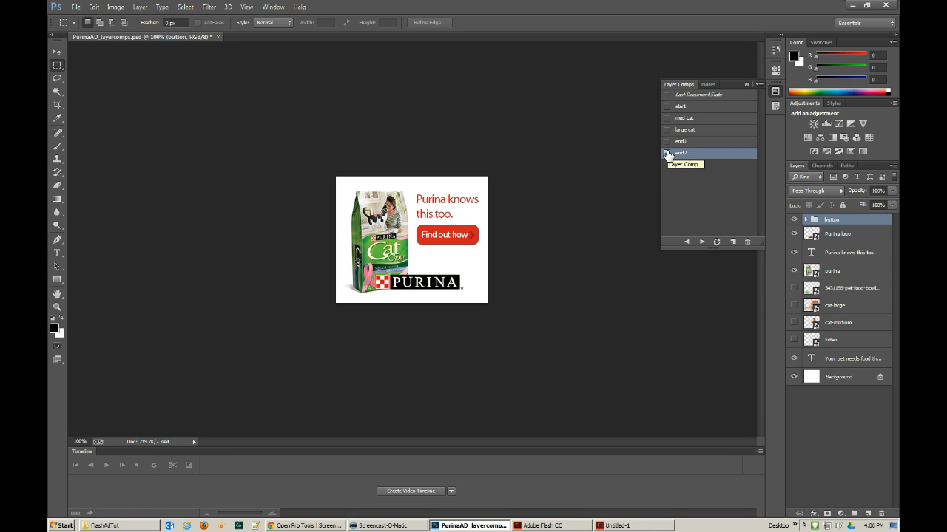
left_click(659, 151)
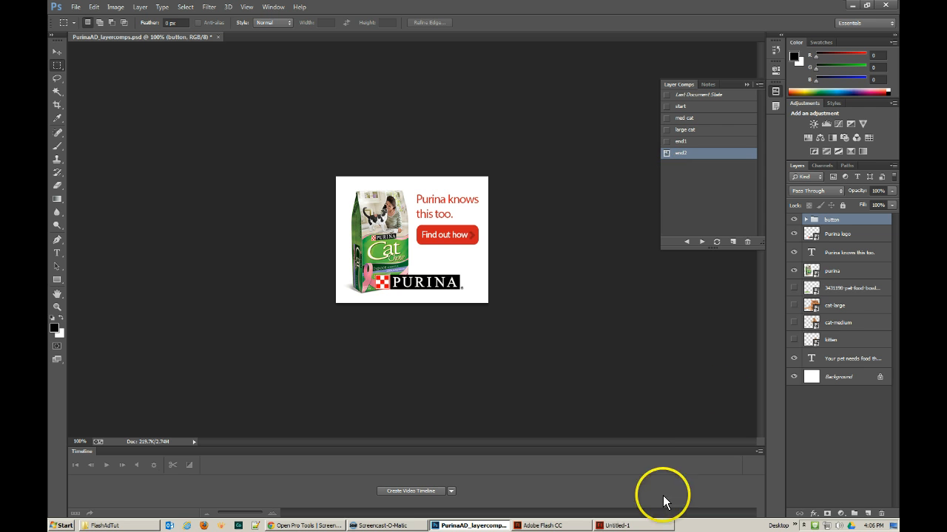
Switch back to Flash, open PurinaAD_layercomps.psd for import, and browse its layer comps, including start and med cat, before choosing end2
left_click(618, 525)
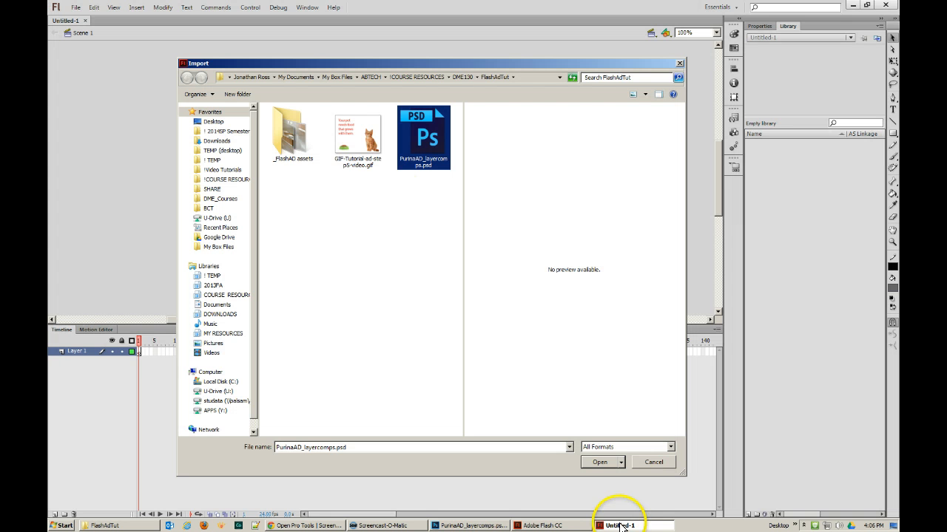
double_click(419, 142)
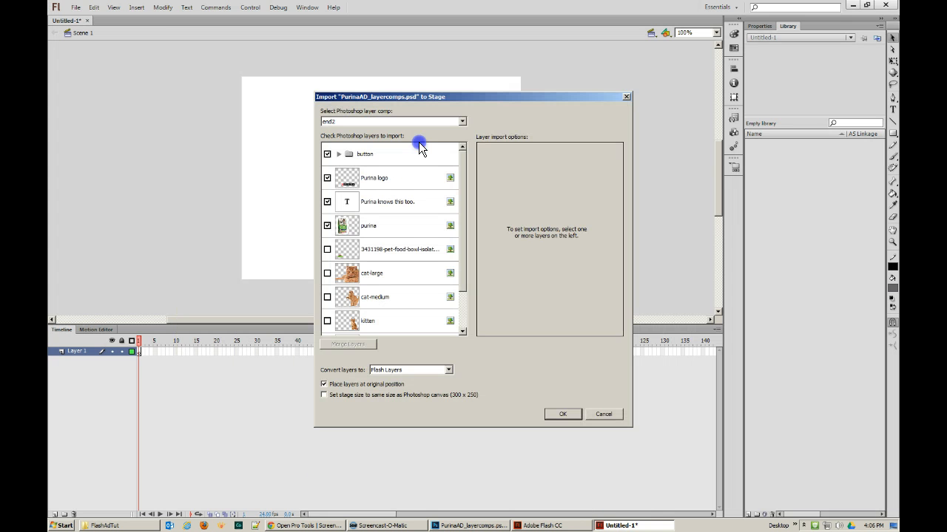
left_click(361, 120)
left_click(353, 130)
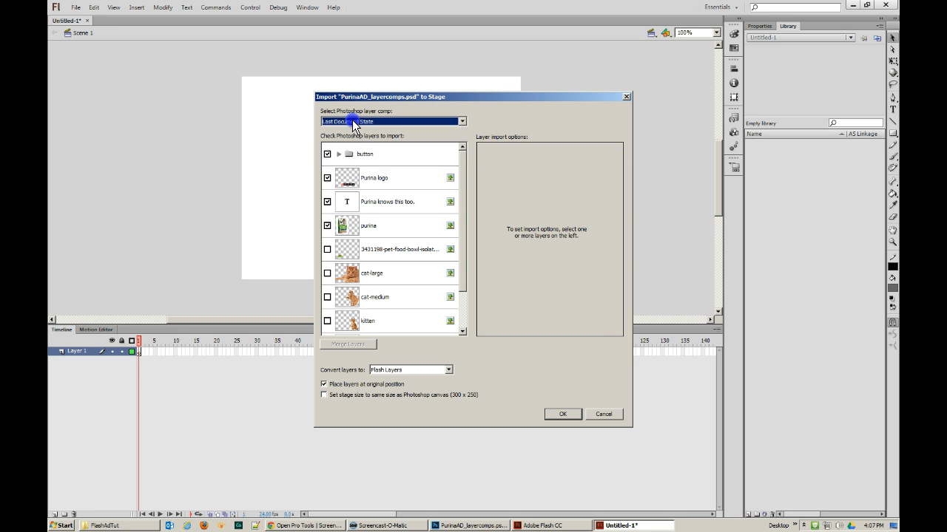
left_click(352, 121)
left_click(348, 137)
left_click(342, 121)
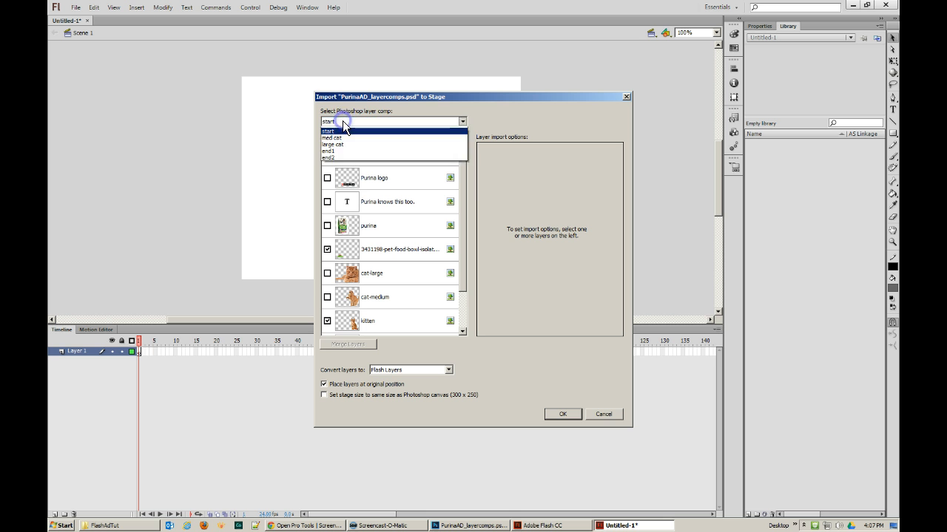
left_click(337, 138)
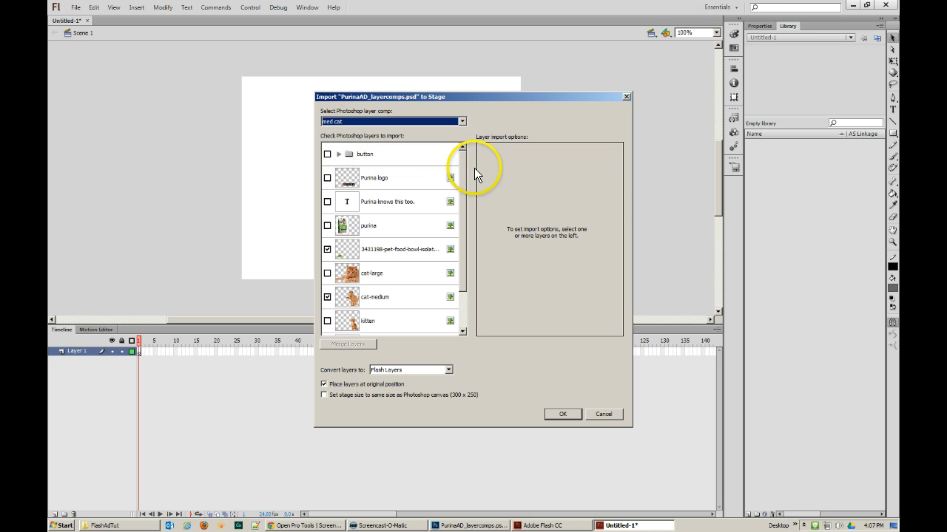
left_click_drag(462, 161, 460, 273)
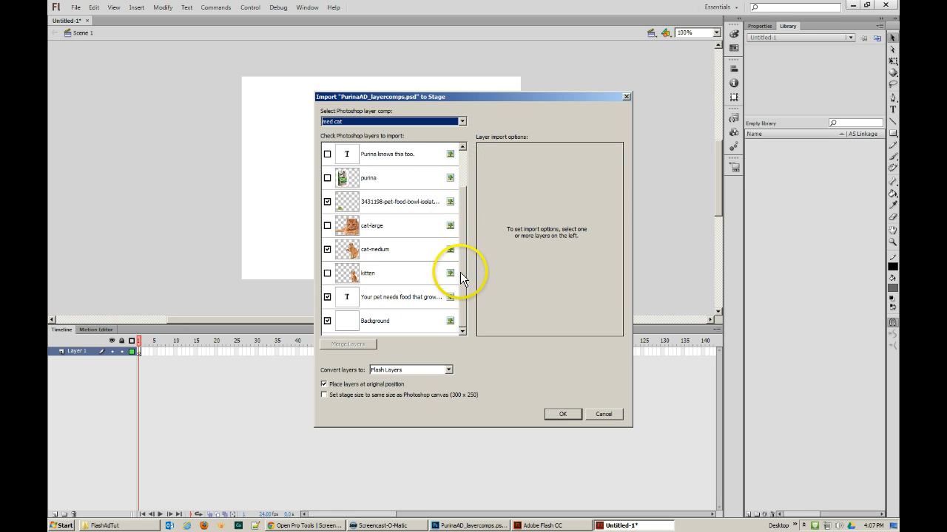
left_click_drag(459, 189, 457, 147)
left_click(461, 121)
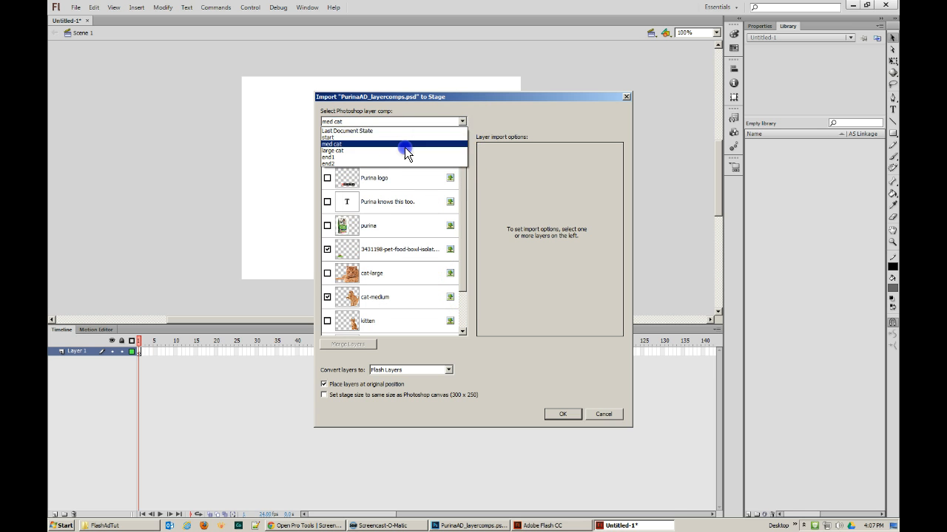
left_click(400, 163)
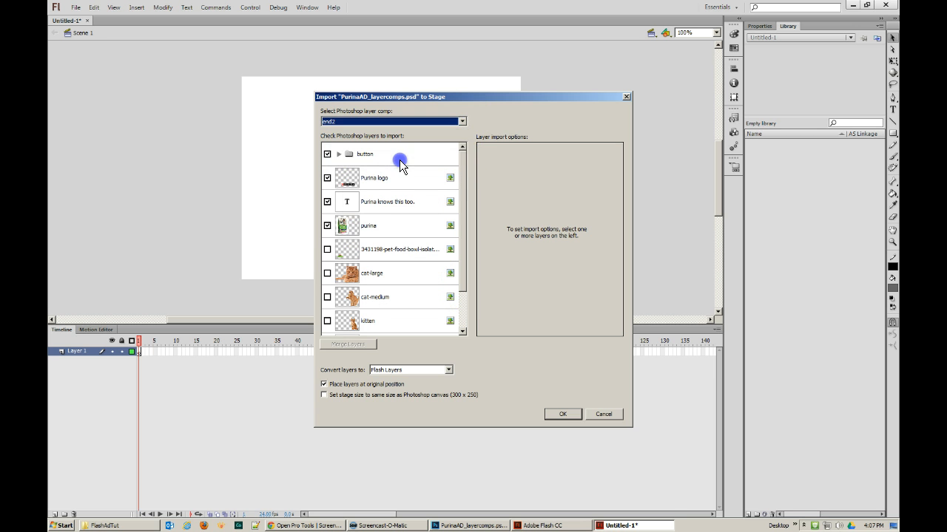
Include the pet-food-bowl, cat-large, cat-medium and kitten layers so that every Photoshop layer is imported
left_click(327, 250)
left_click(327, 273)
left_click(327, 296)
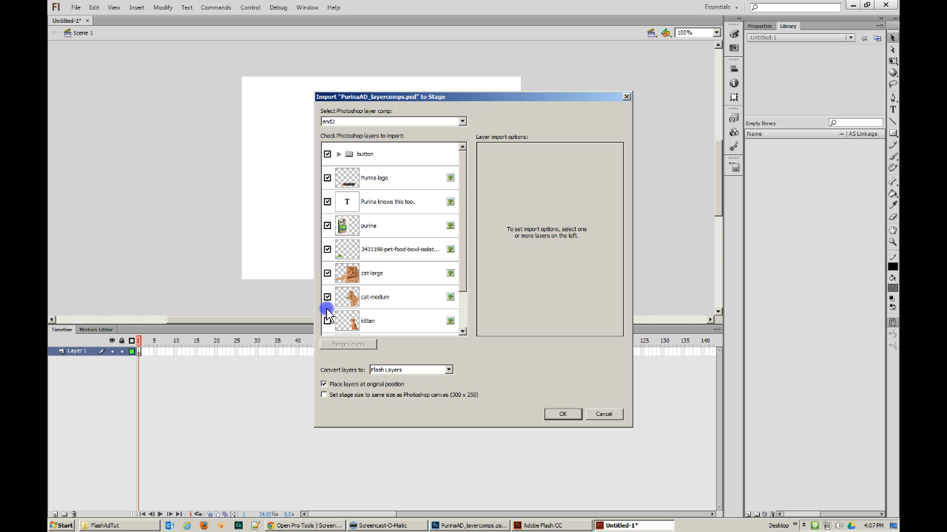
left_click(327, 320)
left_click(462, 332)
left_click(462, 332)
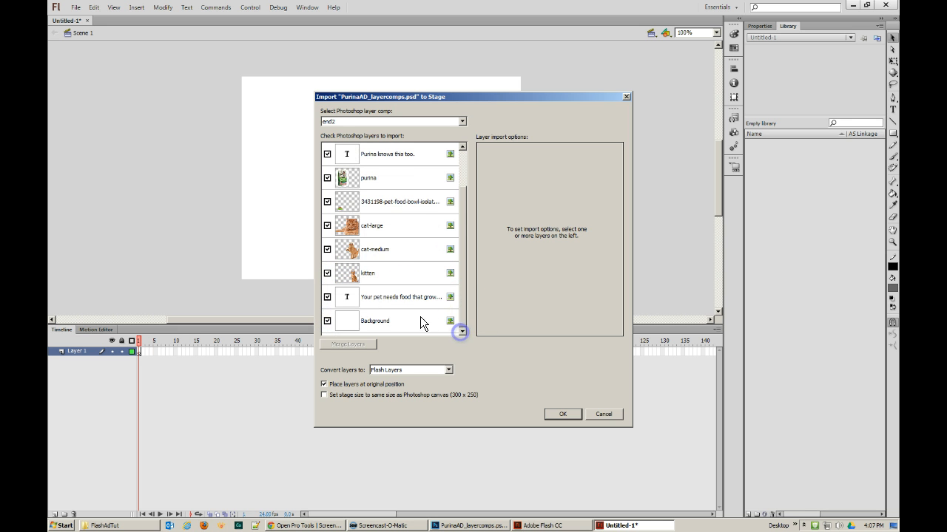
left_click_drag(461, 281, 465, 161)
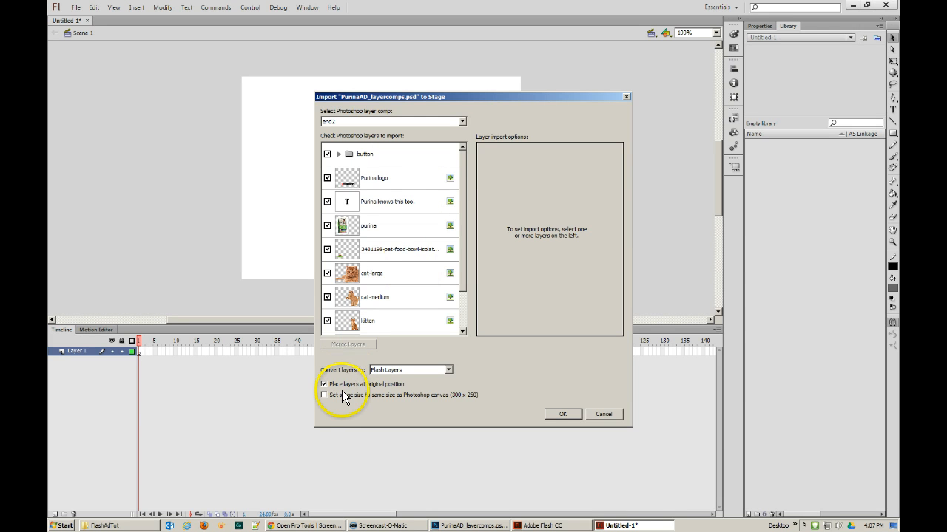
Match the stage size to the 300 x 250 Photoshop canvas, import the layers and deselect the artwork
left_click(323, 396)
left_click(564, 414)
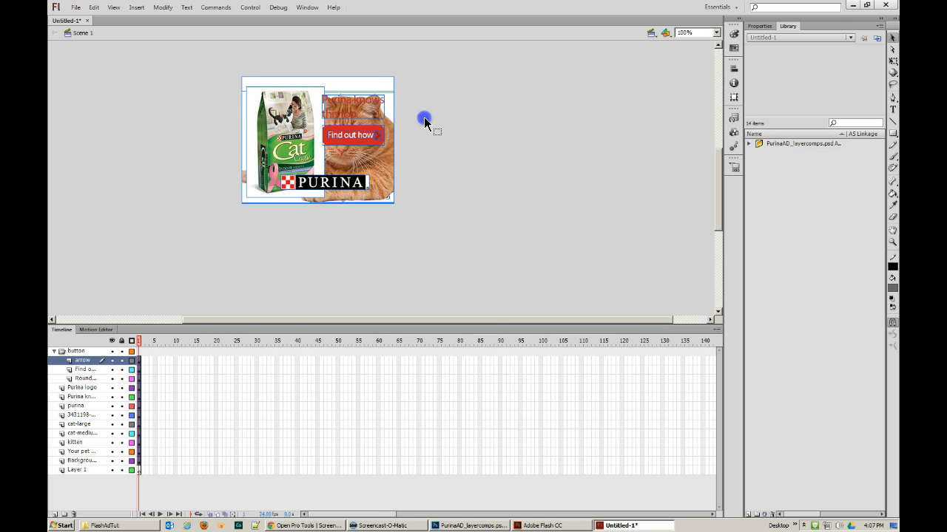
left_click(425, 119)
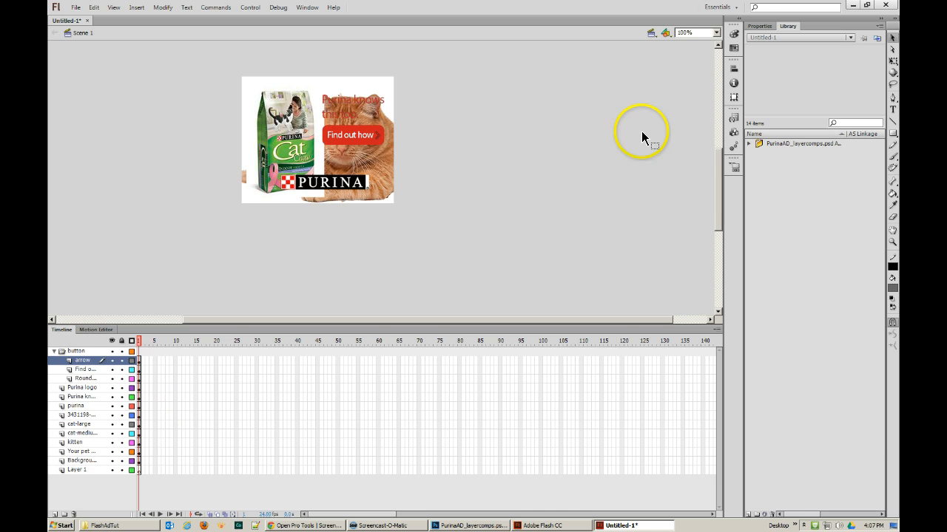
Check the document properties, then preview the imported cat-large, cat-medium, kitten, purina and "Purina knows this too." bitmaps in the library
left_click(761, 25)
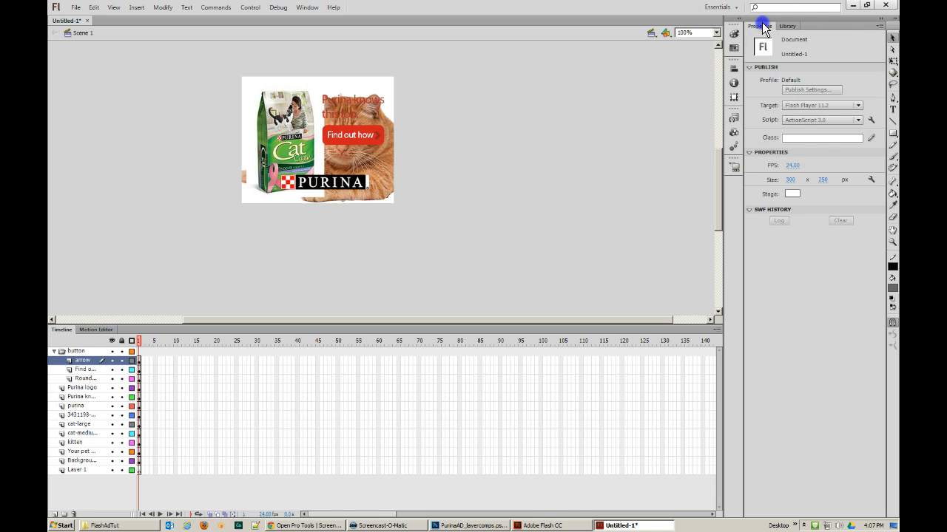
left_click(788, 27)
left_click(748, 144)
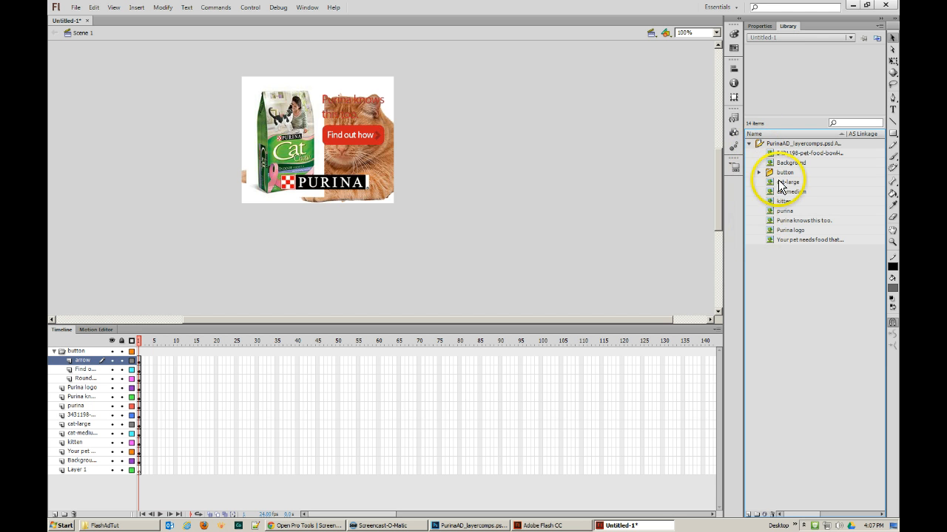
left_click(771, 183)
left_click(770, 191)
left_click(769, 201)
left_click(769, 211)
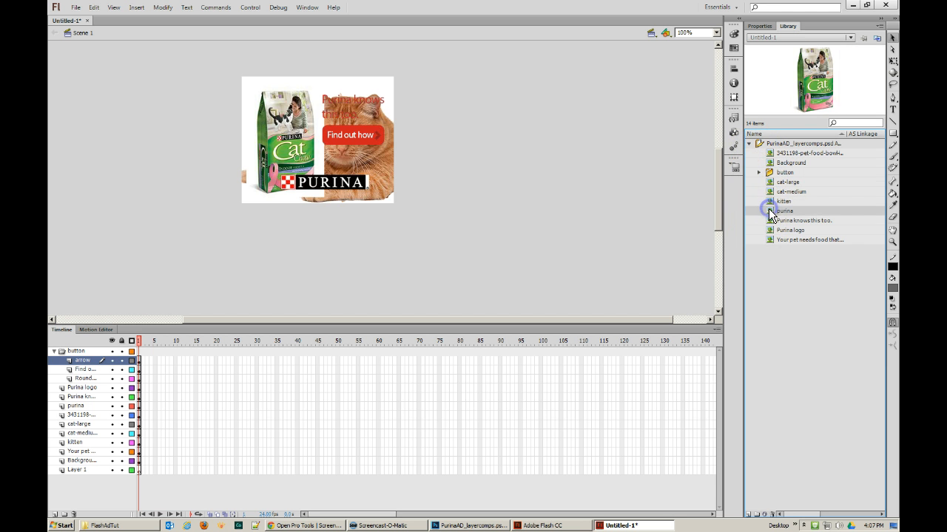
left_click(770, 221)
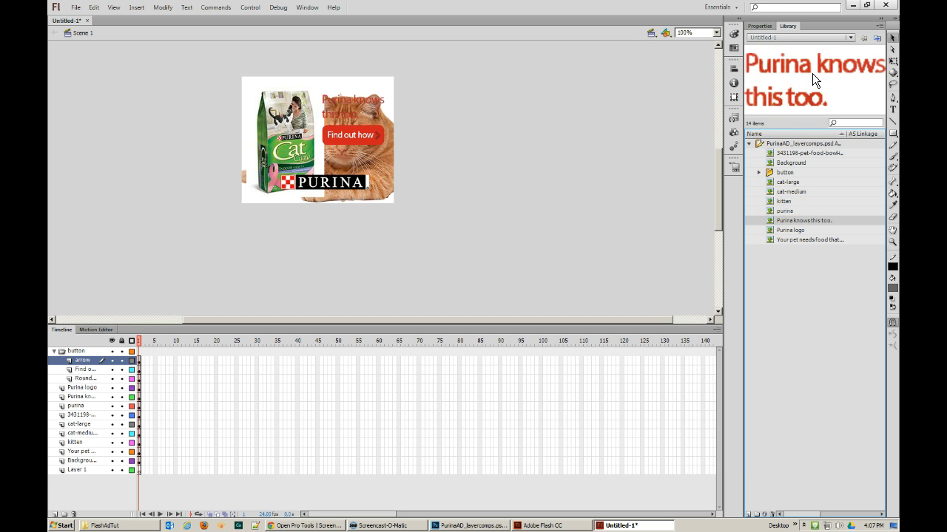
Move the "Purina knows this too." text slightly up on the stage and examine its edges and the button's at 800% magnification
left_click_drag(354, 100, 354, 101)
left_click(392, 83)
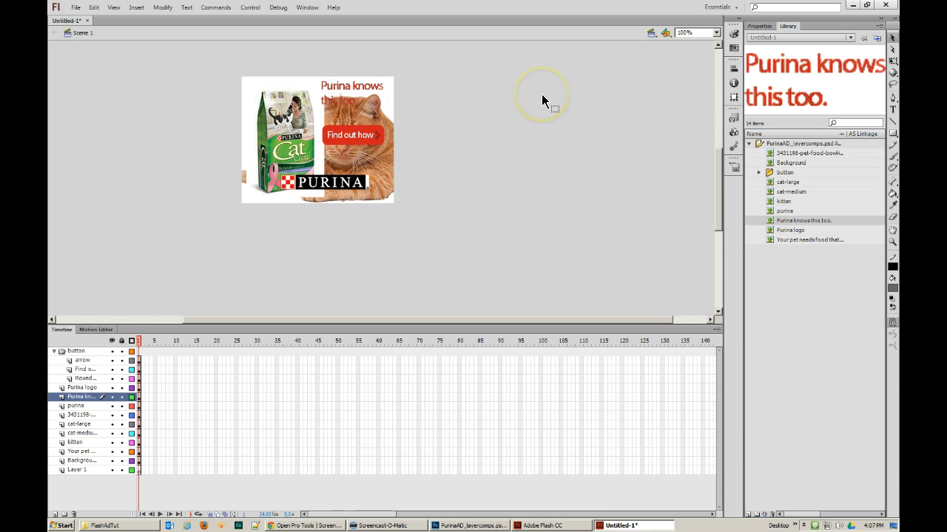
key("ctrl+equal")
key("ctrl+equal")
key("space")
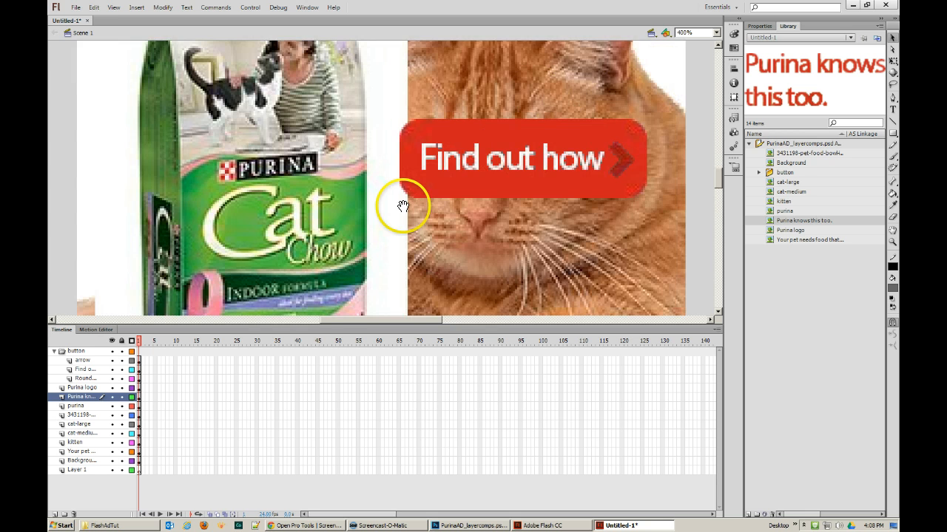
left_click_drag(403, 206, 274, 192)
key("ctrl+equal")
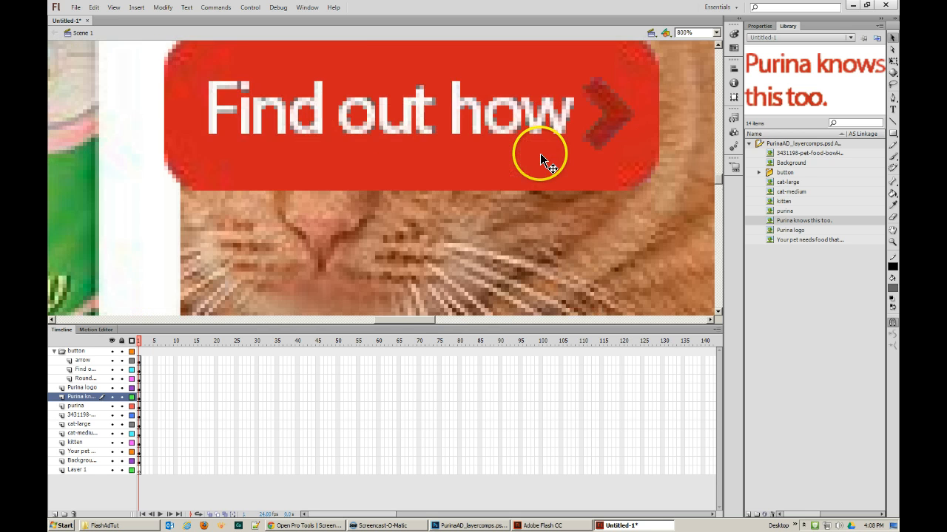
left_click_drag(581, 158, 557, 215)
left_click(344, 179)
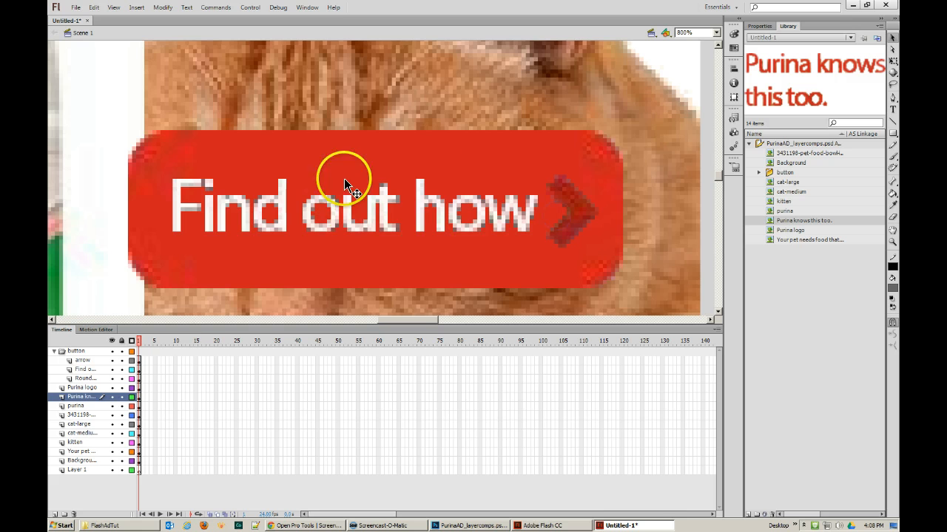
key("space")
left_click_drag(586, 96, 558, 277)
left_click_drag(505, 134, 499, 260)
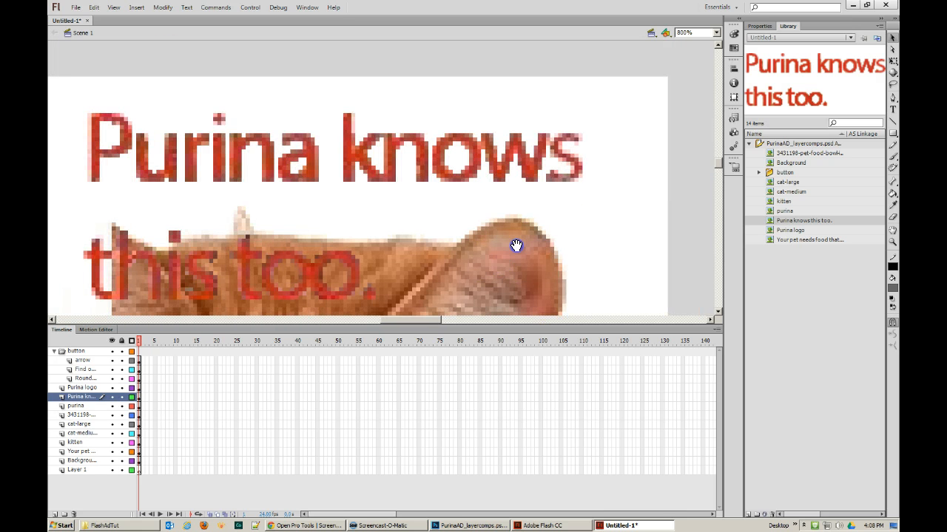
Set the "Purina knows this too." bitmap's compression to Lossless (PNG/GIF) and move the text up across the stage's upper edge
double_click(770, 221)
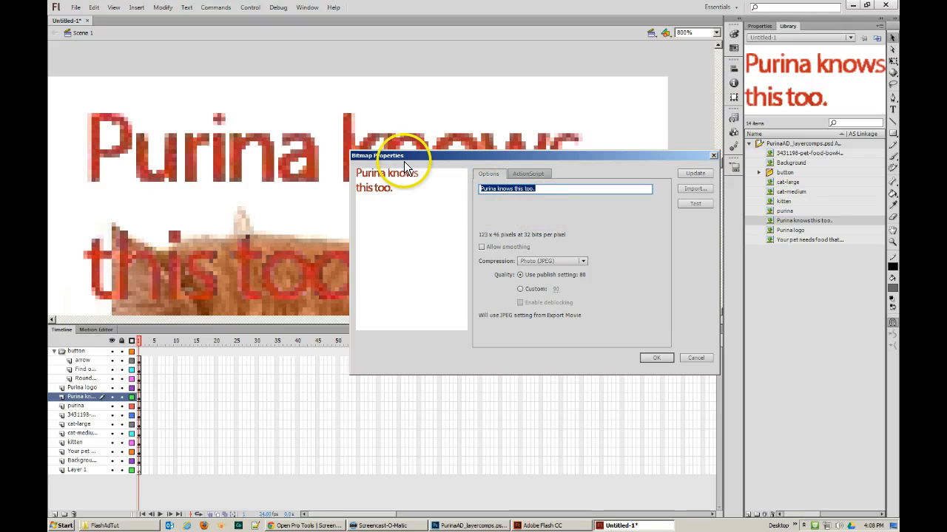
left_click(543, 262)
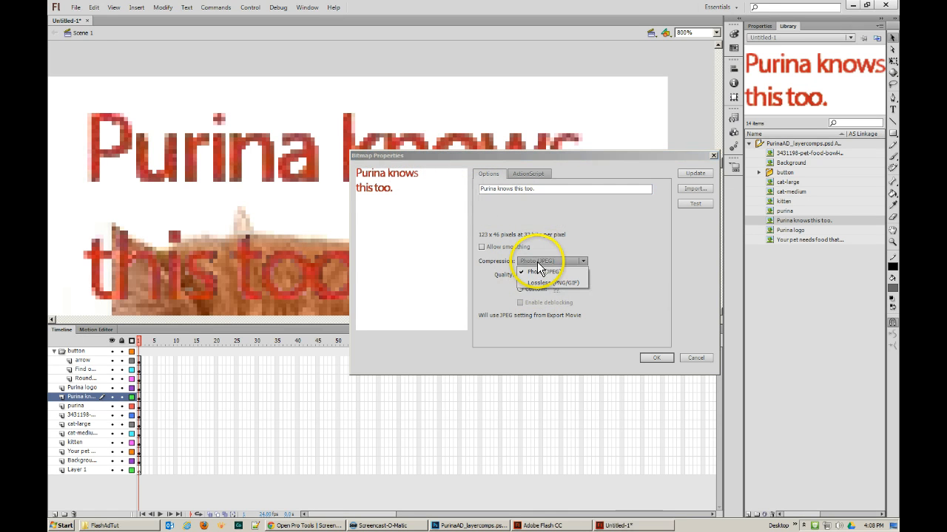
left_click(540, 284)
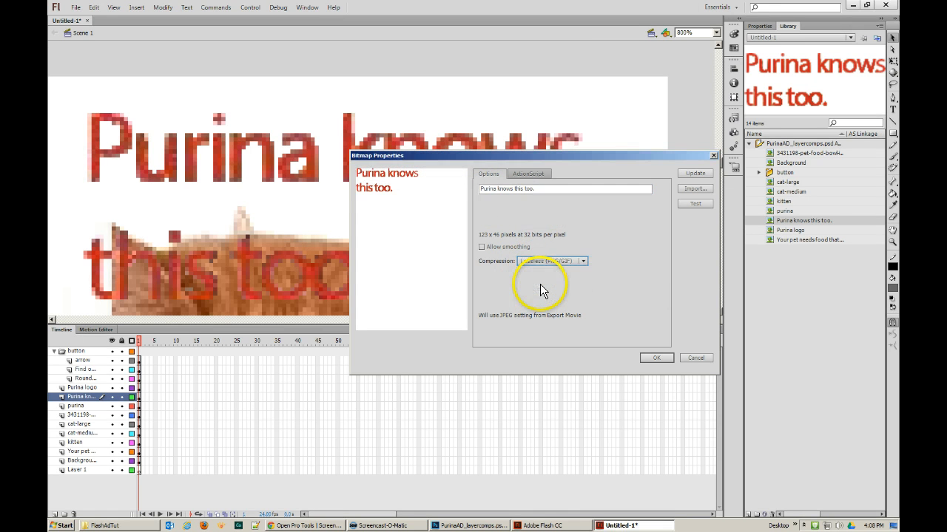
left_click(657, 358)
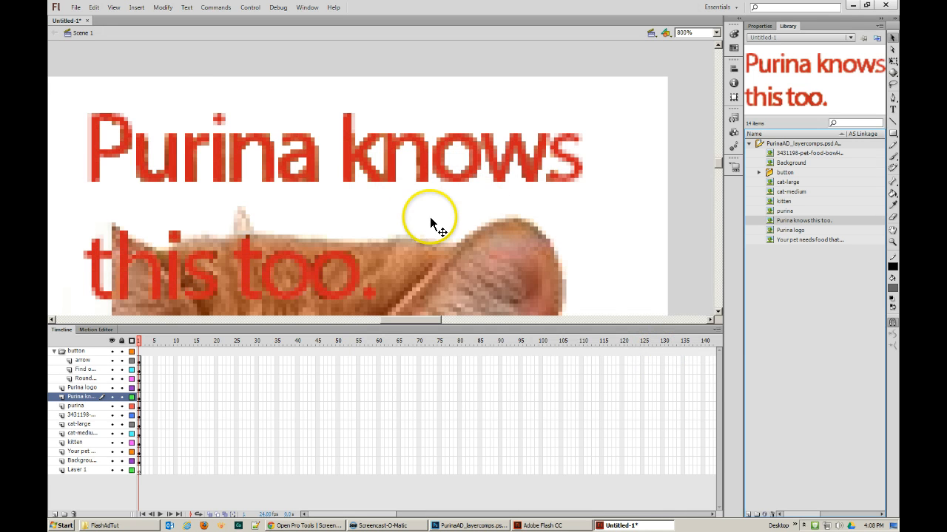
scroll(458, 233, "down", 3)
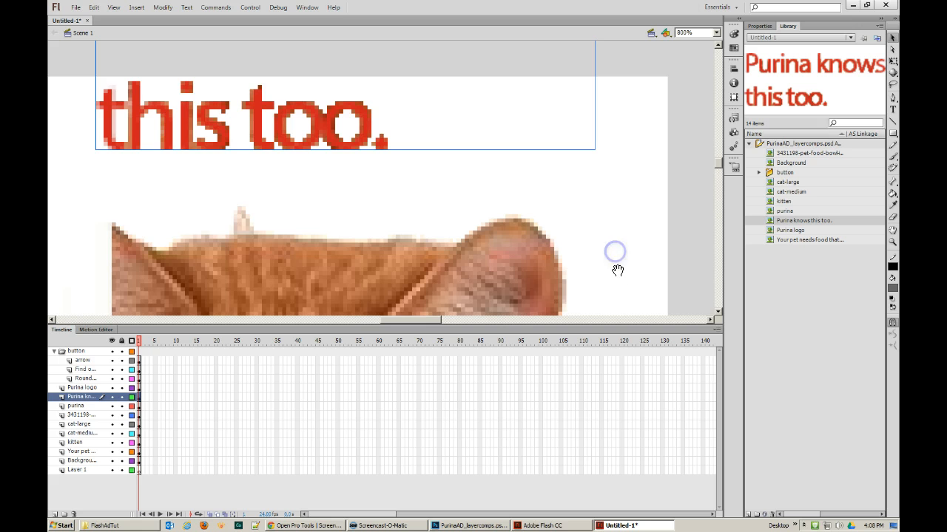
Set the compression of the button's Rounded Rectangle 1 bitmap to Lossless (PNG/GIF)
left_click_drag(616, 267, 624, 57)
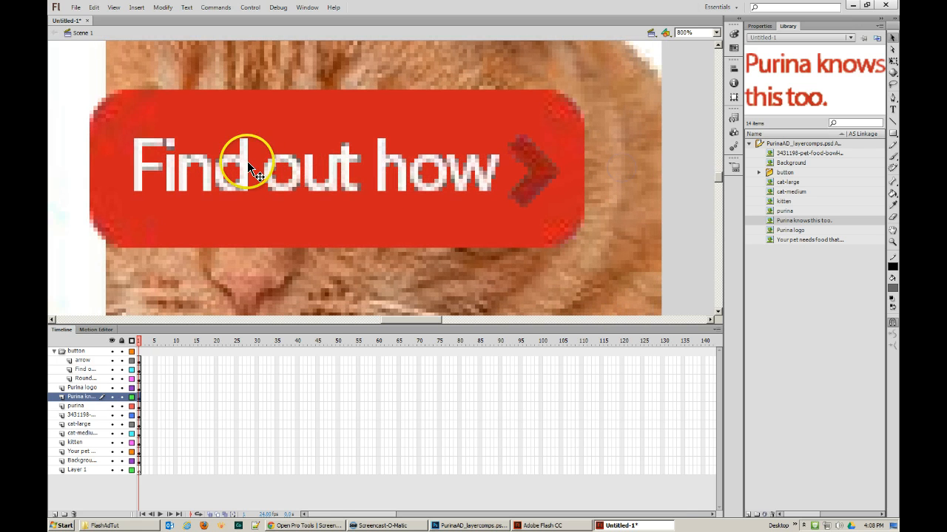
left_click(560, 116)
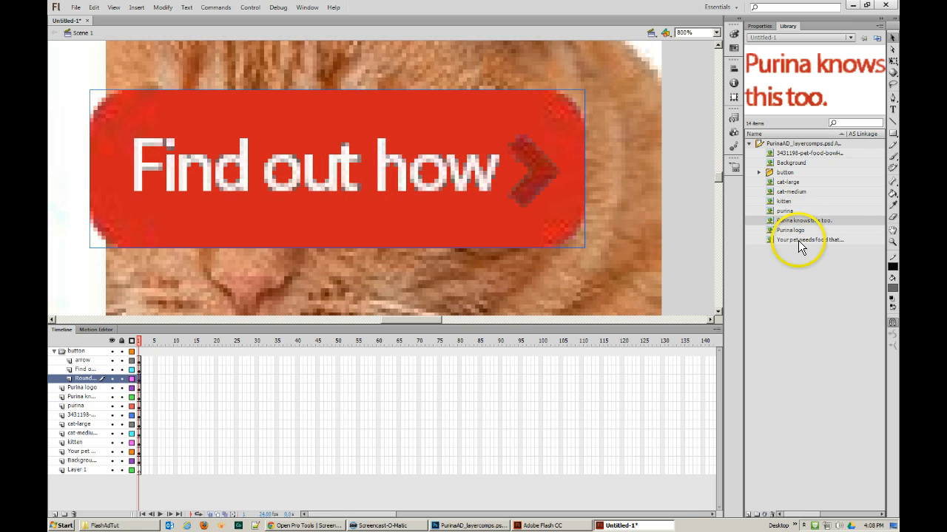
left_click(758, 173)
left_click(784, 201)
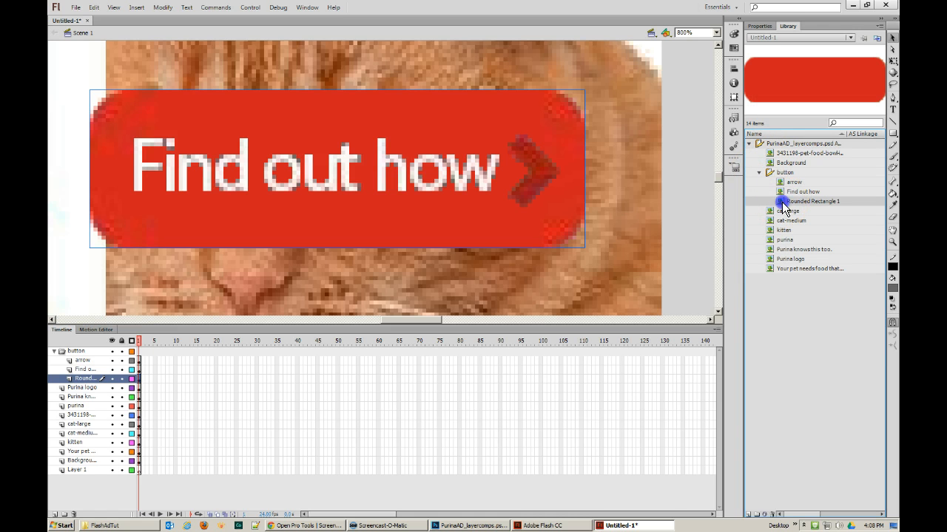
double_click(781, 201)
left_click(557, 262)
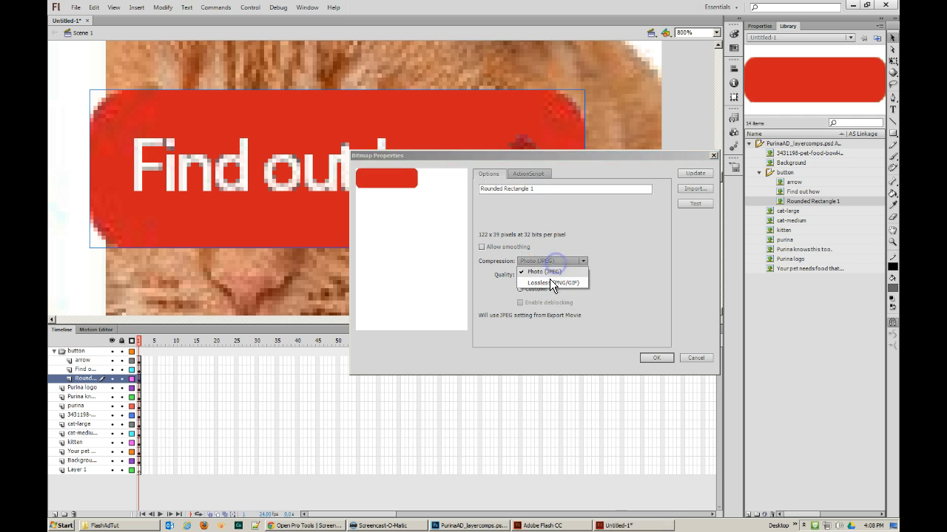
left_click(549, 279)
left_click(655, 358)
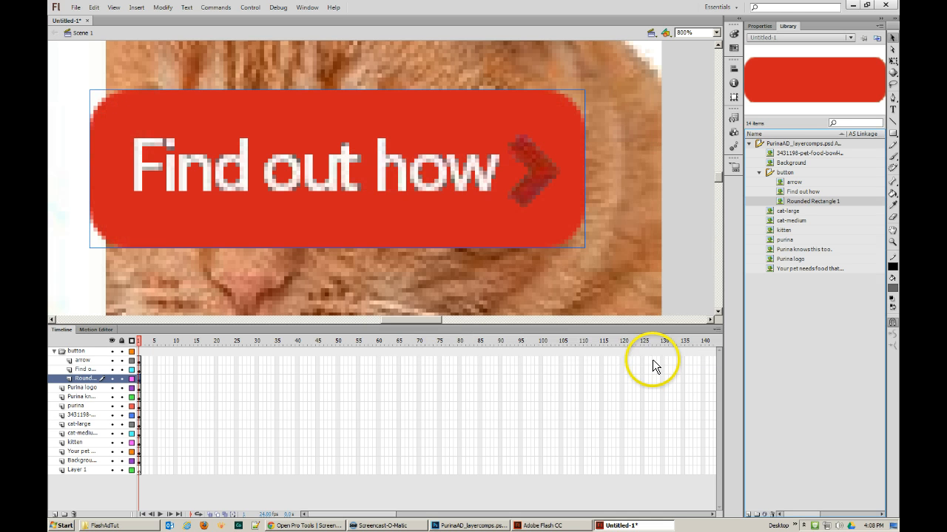
Move the button's red rounded rectangle right and slightly down, past the stage's right edge, and view the whole ad at 100%
left_click_drag(266, 215, 346, 224)
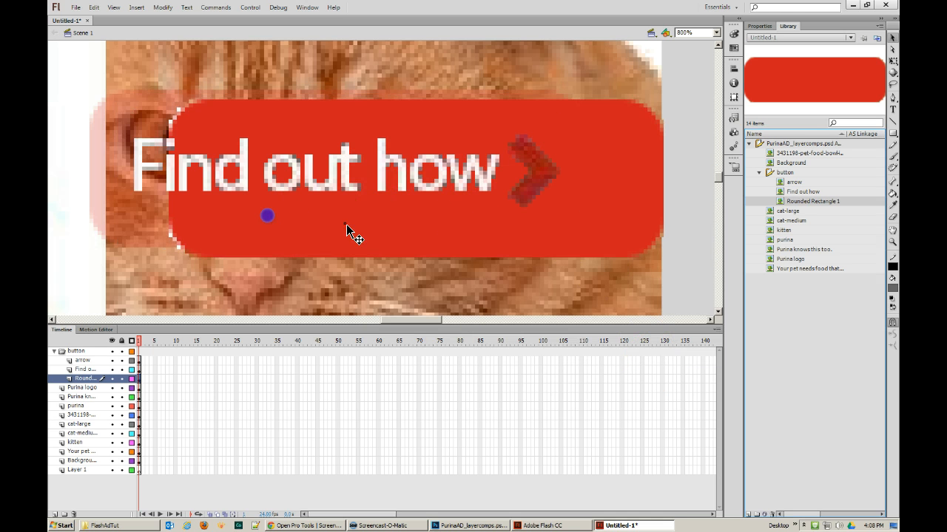
mouse_move(194, 113)
left_mouse_down()
mouse_move(179, 106)
mouse_move(237, 131)
mouse_move(202, 129)
left_mouse_up()
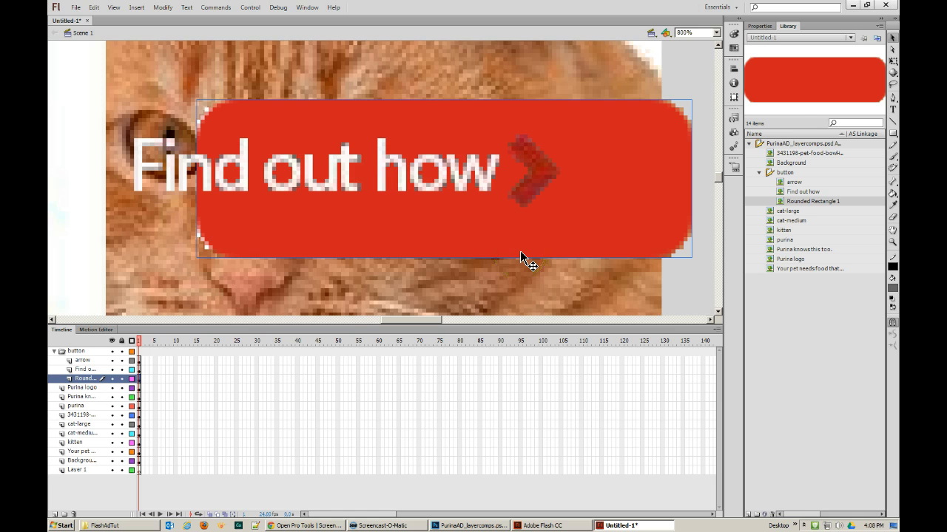
key("ctrl+minus")
key("ctrl+minus")
key("ctrl+minus")
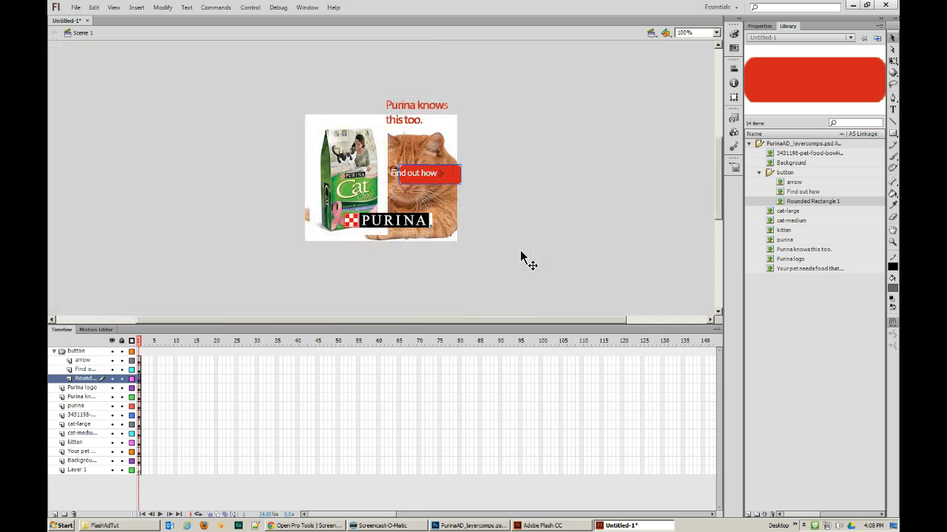
Close Flash CS6 without saving the untitled document and switch to Adobe Flash CC
left_click(888, 7)
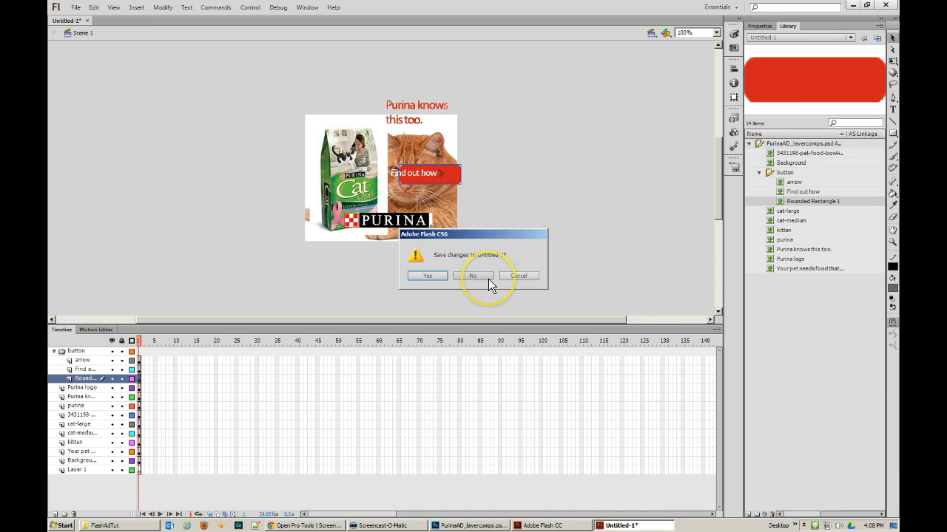
left_click(488, 279)
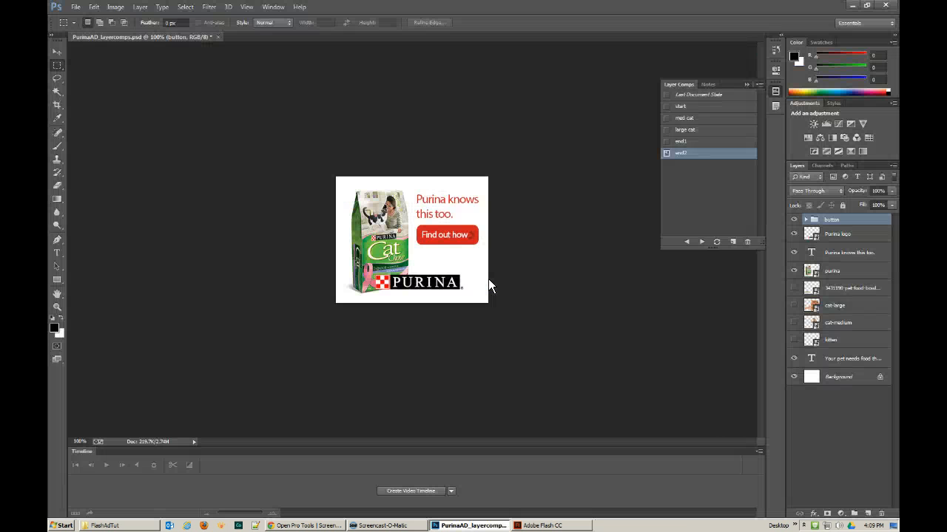
left_click(522, 525)
mouse_move(540, 529)
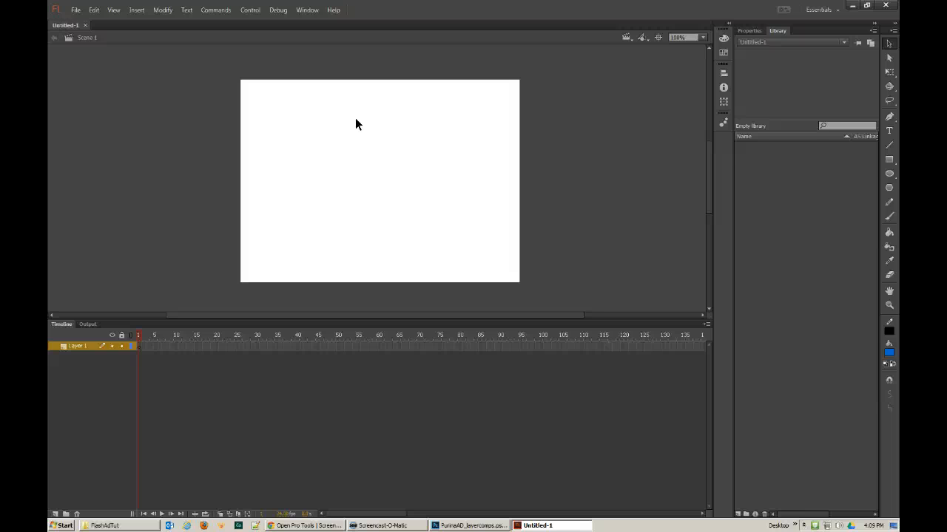
left_click(75, 10)
mouse_move(94, 138)
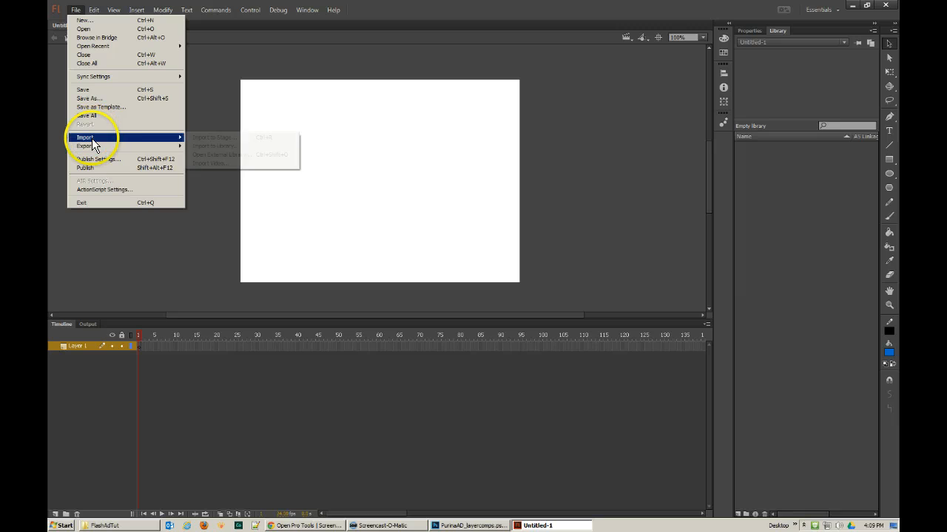
left_click(213, 138)
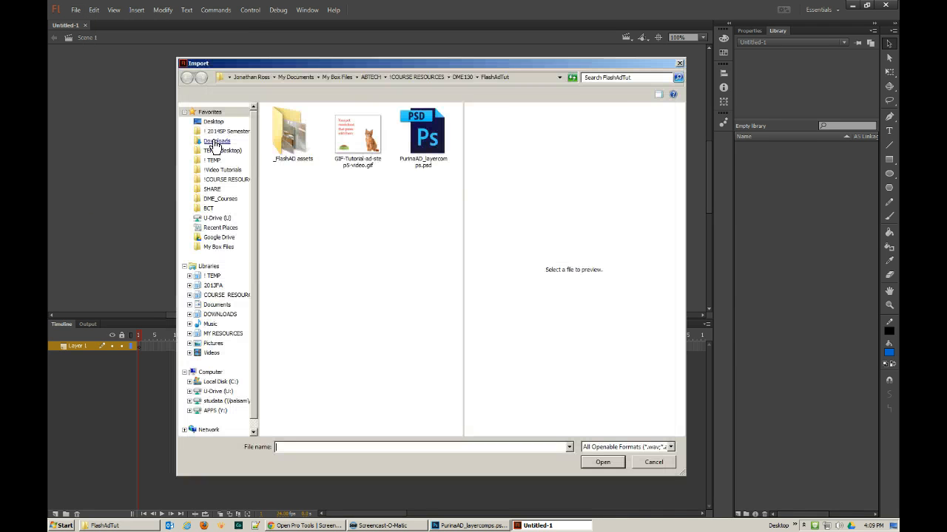
left_click(423, 137)
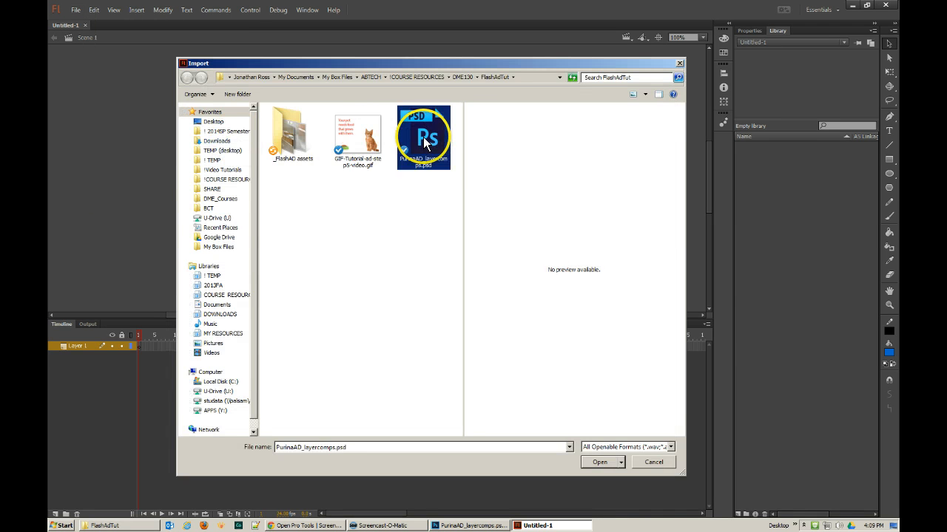
left_click(605, 462)
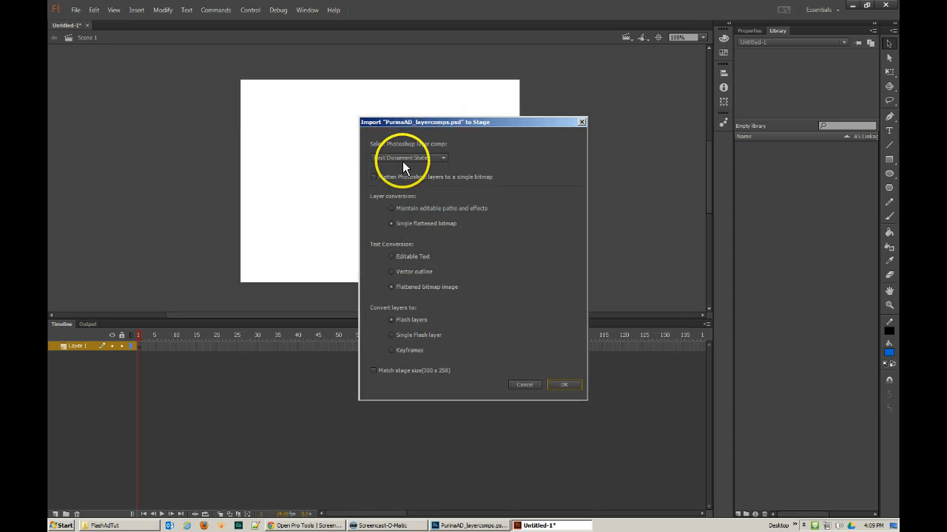
left_click(403, 159)
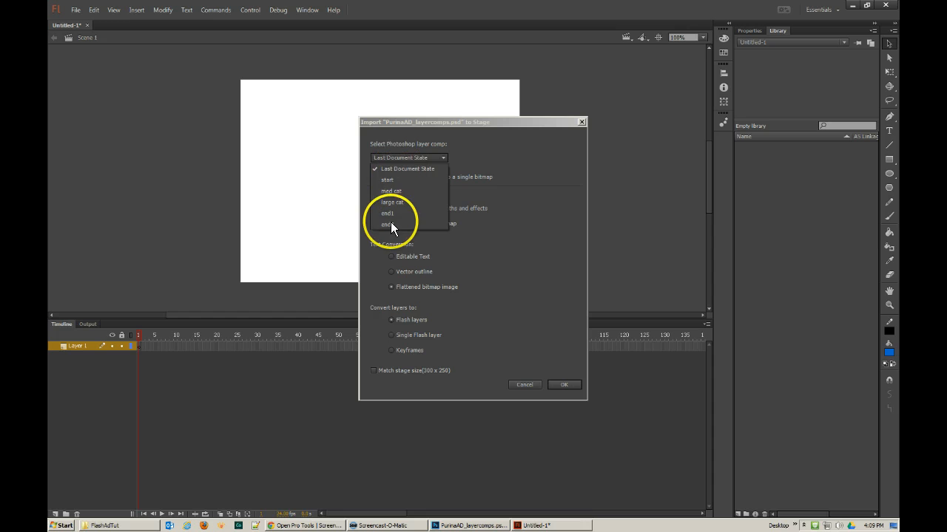
left_click(468, 146)
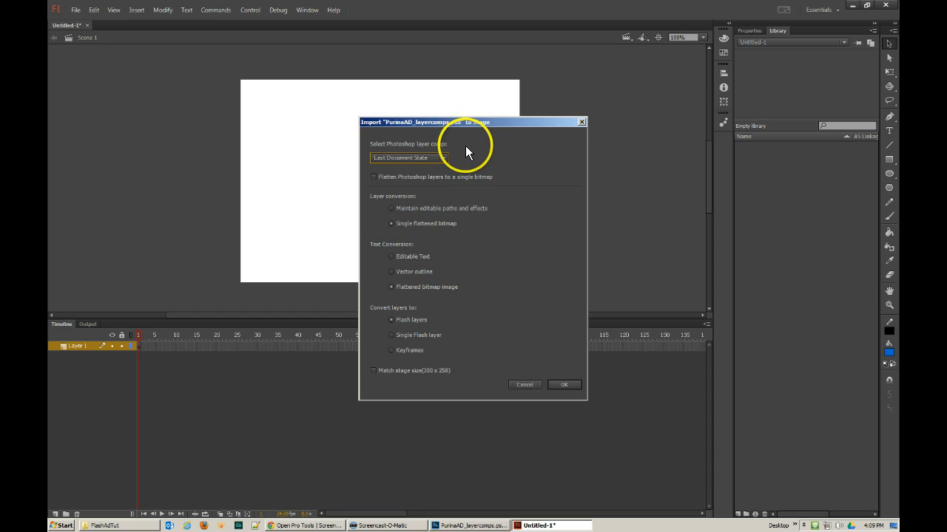
left_click(408, 157)
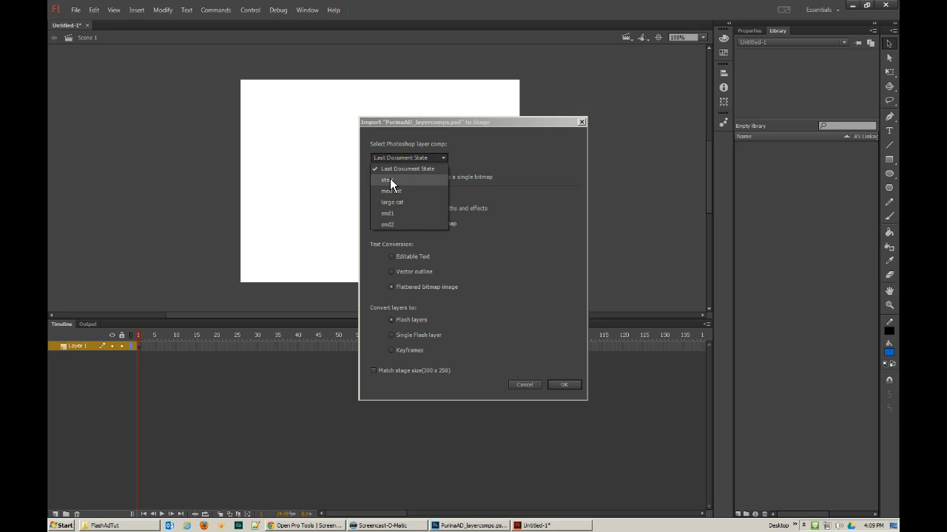
left_click(524, 384)
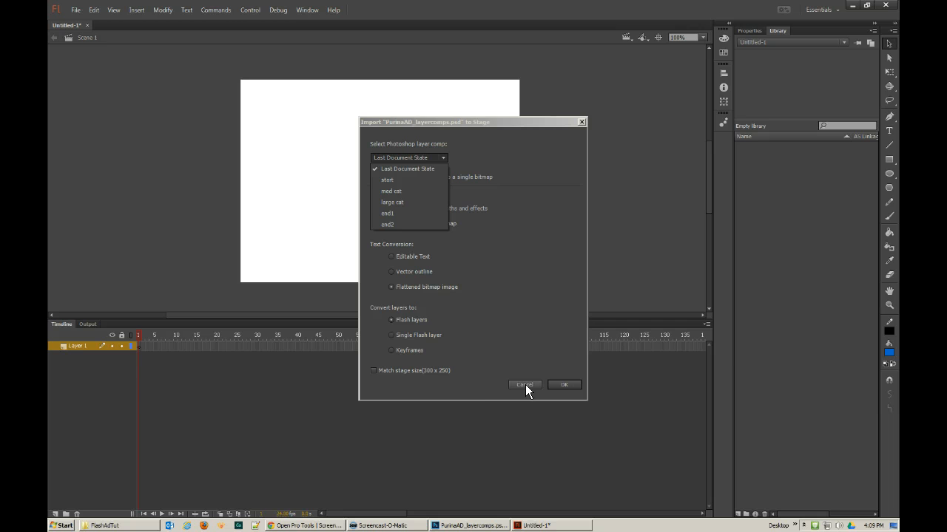
Switch to Photoshop and make the hidden pet-food-bowl, cat-large, cat-medium and kitten layers visible
left_click(490, 526)
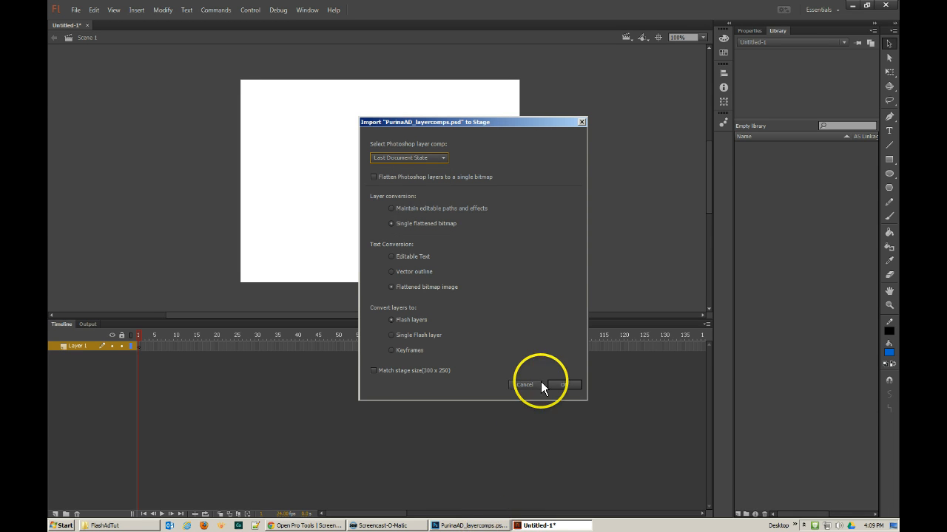
left_click(481, 526)
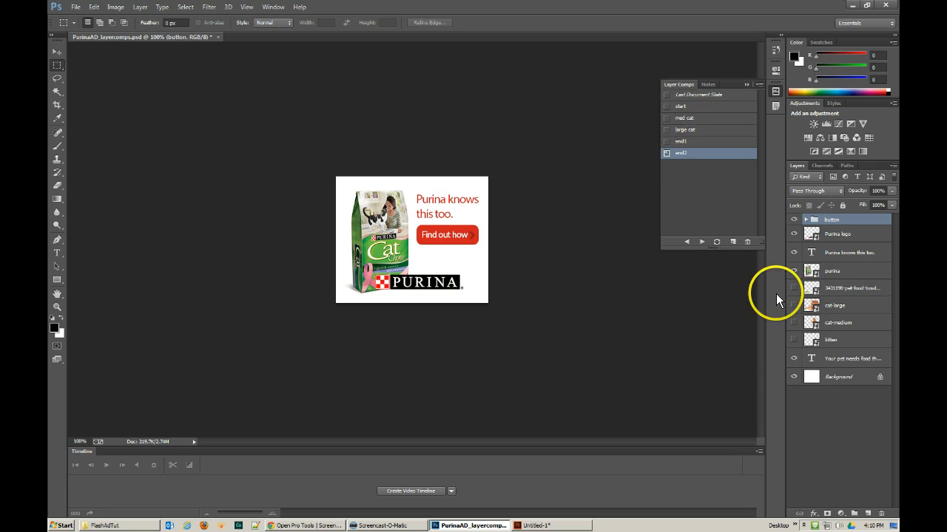
left_click_drag(793, 291, 798, 379)
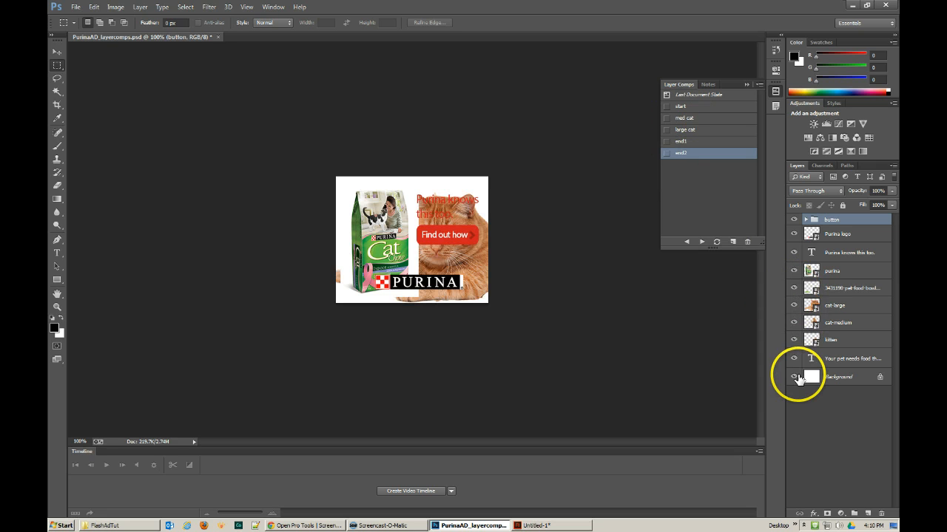
Create a new layer comp named "all on" that records layer visibility
left_click(733, 242)
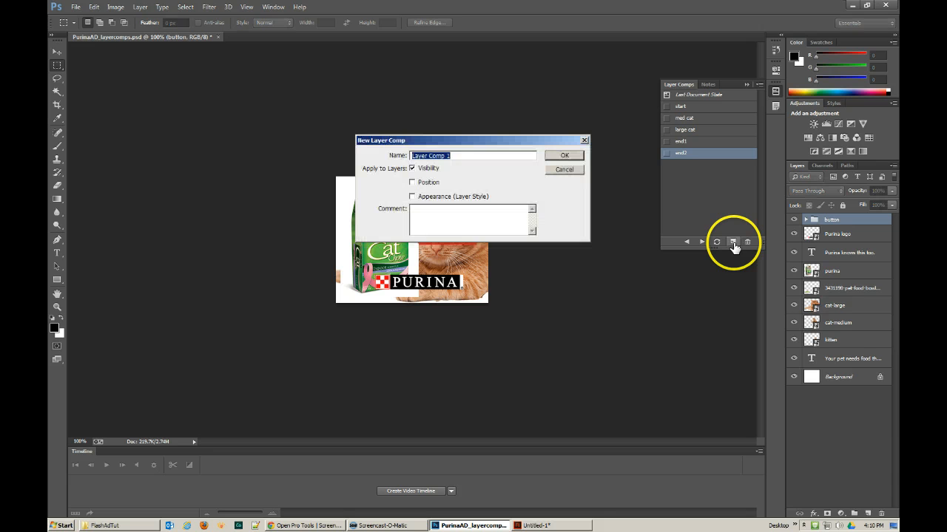
type("a")
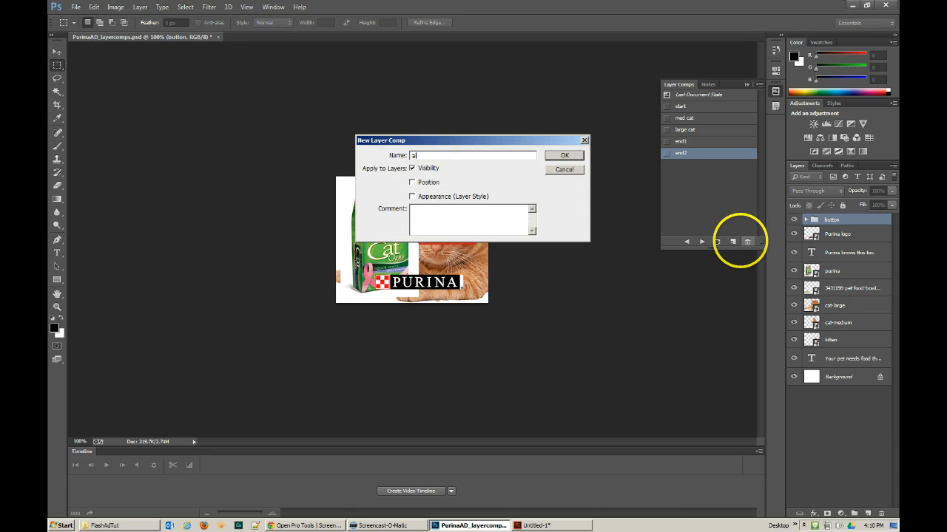
type("ll on")
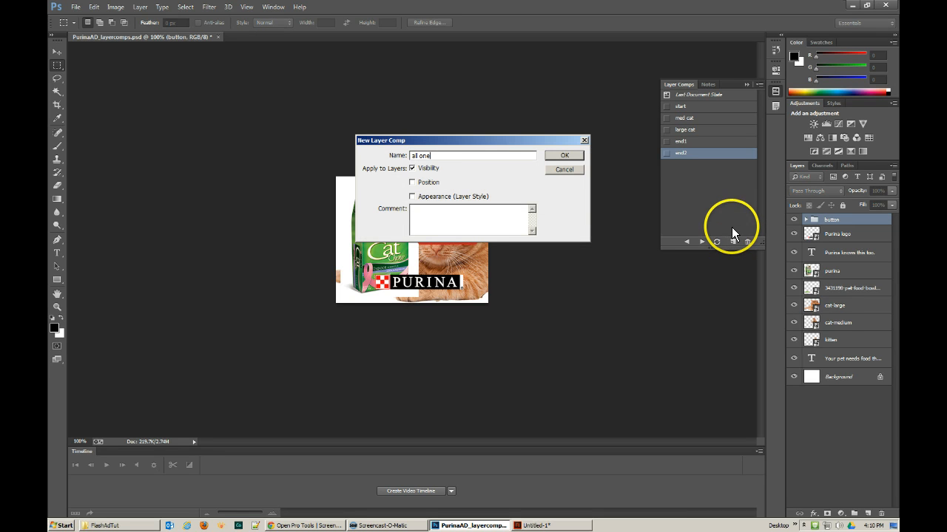
left_click(564, 156)
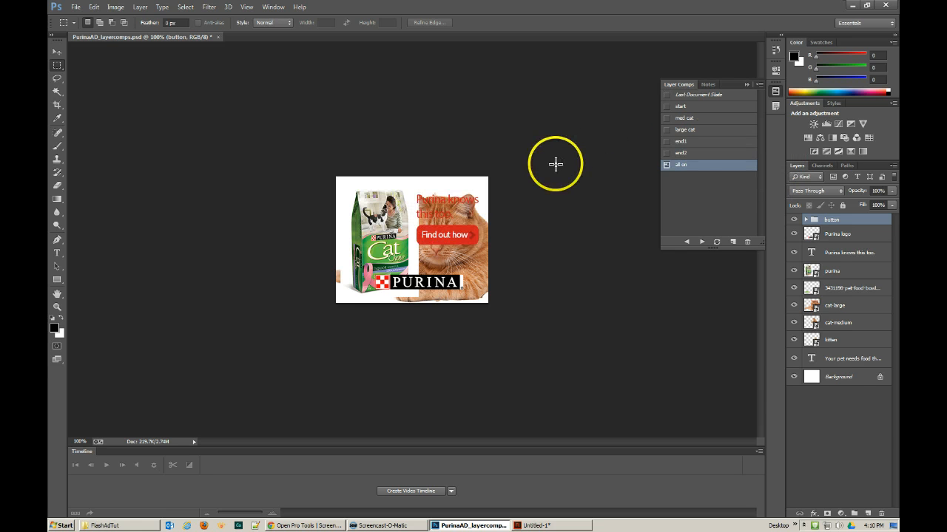
Check the layers inside the button group, then save and close PurinaAD_layercomps.psd
left_click(805, 220)
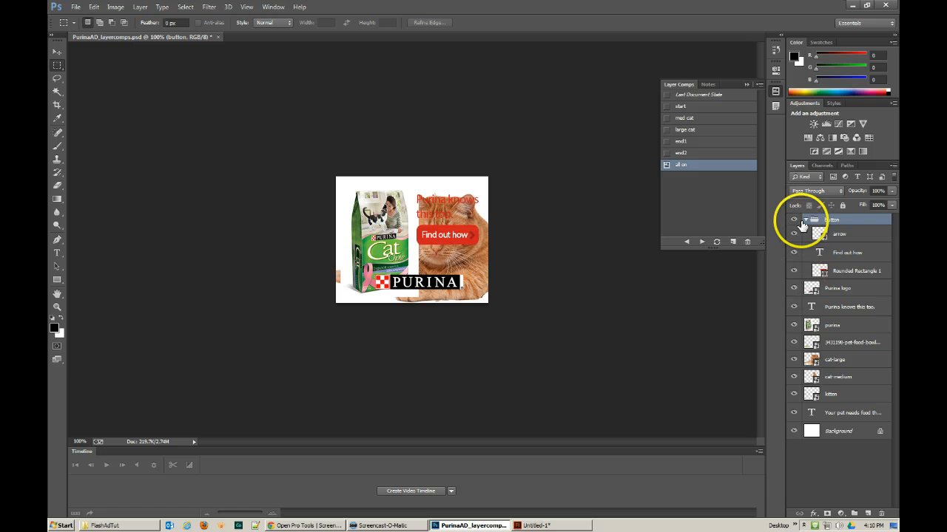
left_click(805, 219)
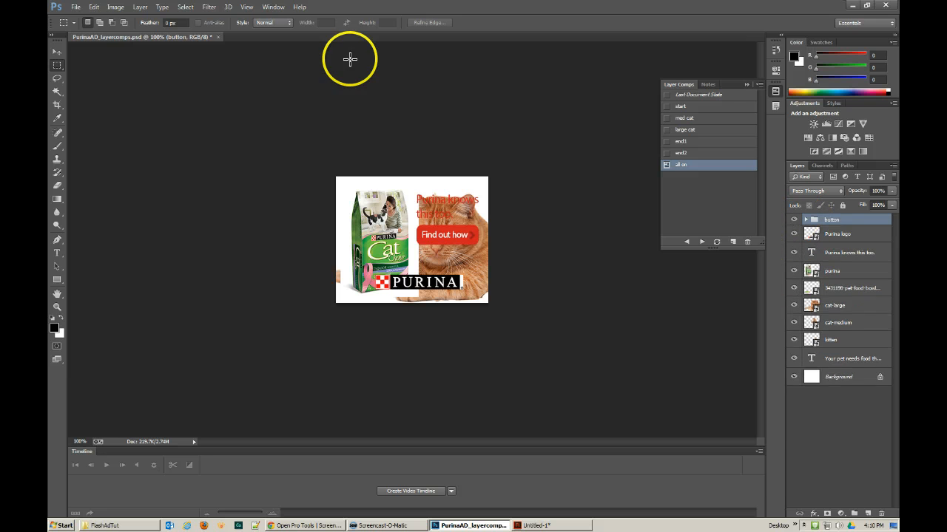
left_click(213, 37)
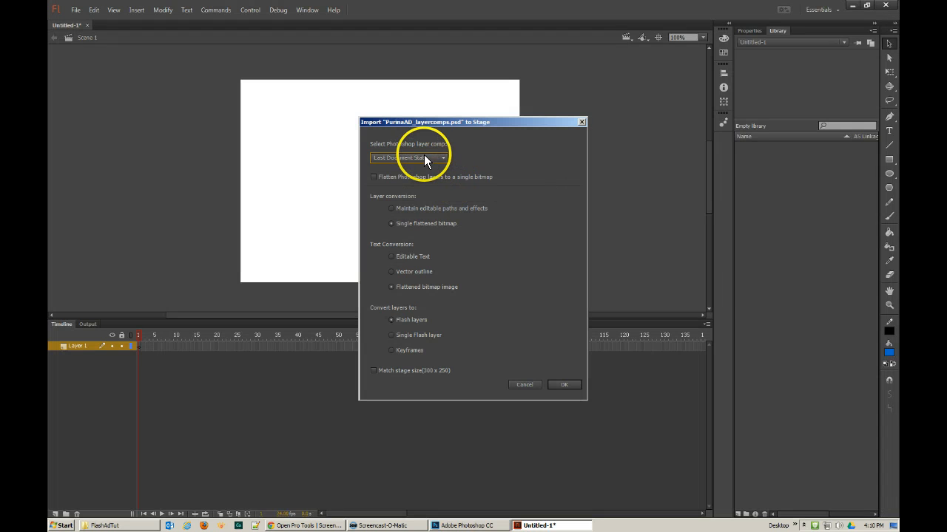
left_click(425, 158)
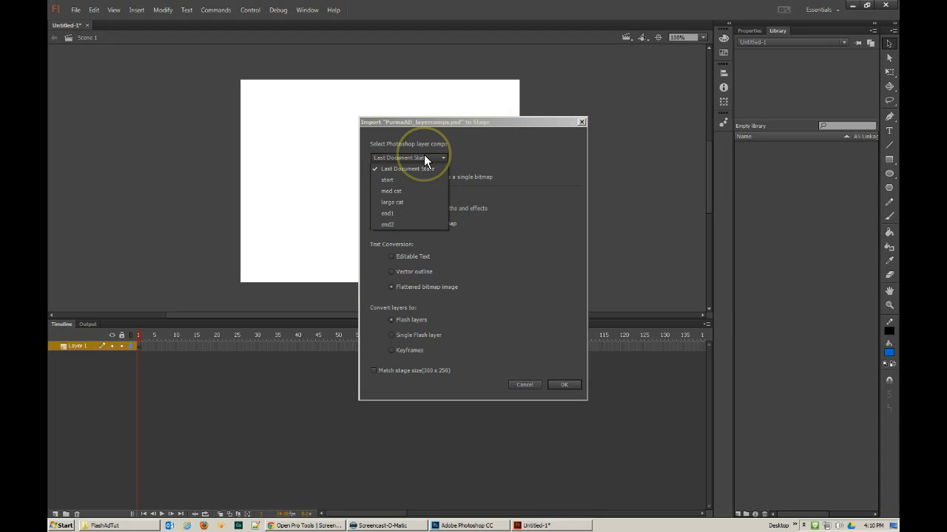
left_click(535, 384)
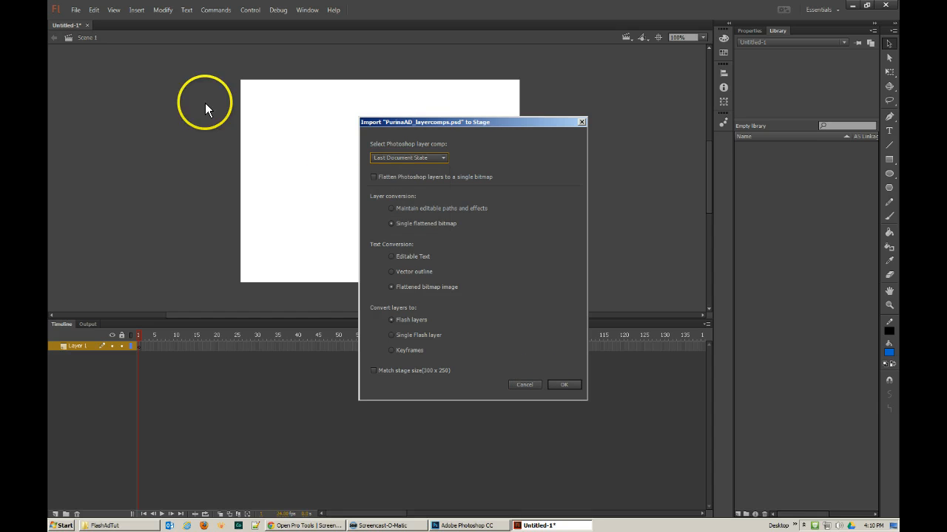
left_click(525, 386)
Start importing PurinaAD_layercomps.psd to the stage in Flash CC and choose the "all on" layer comp
left_click(74, 10)
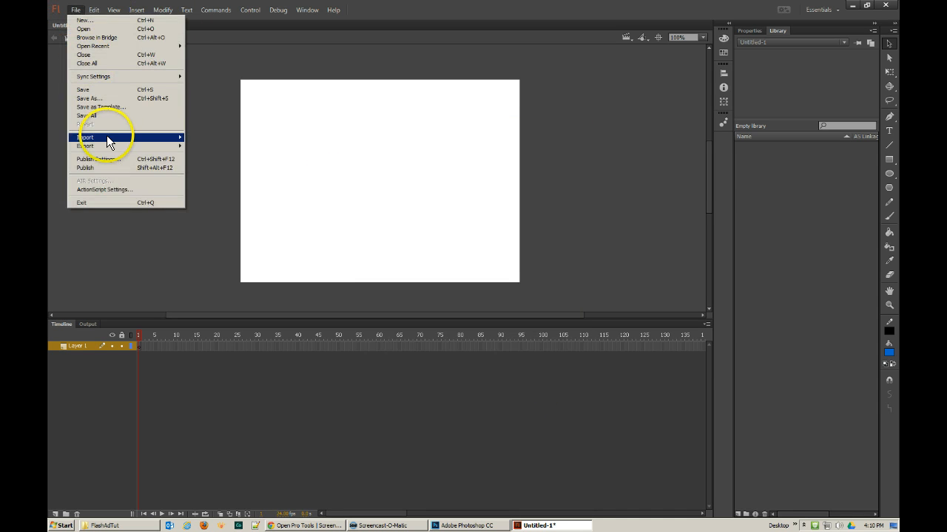
mouse_move(108, 139)
left_click(230, 137)
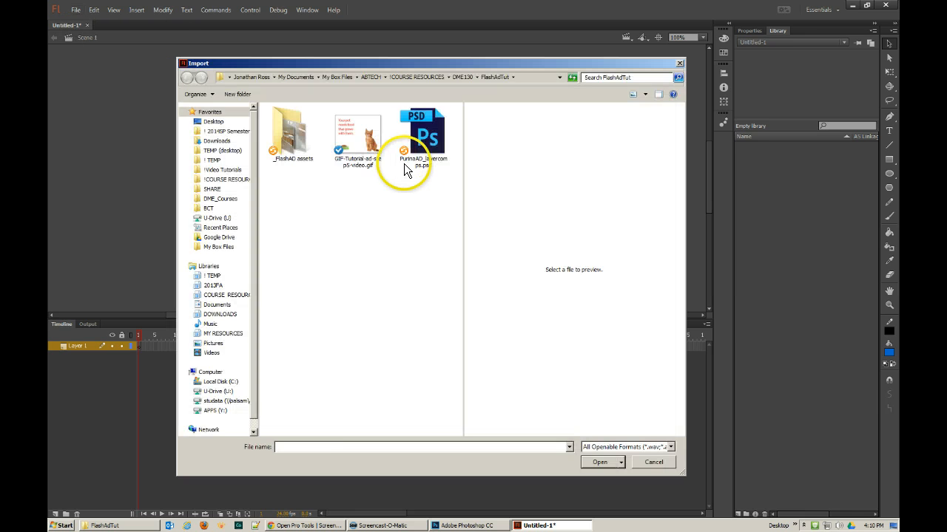
left_click(423, 137)
left_click(600, 464)
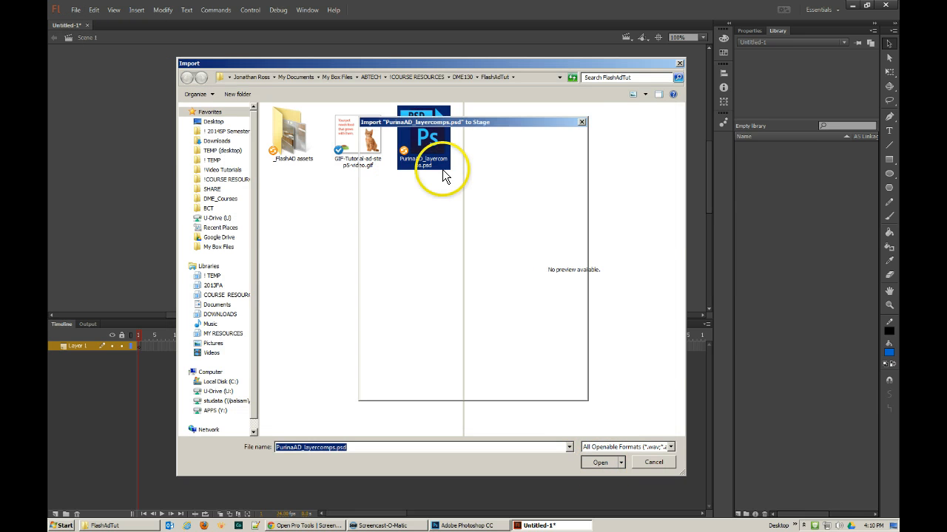
left_click(429, 158)
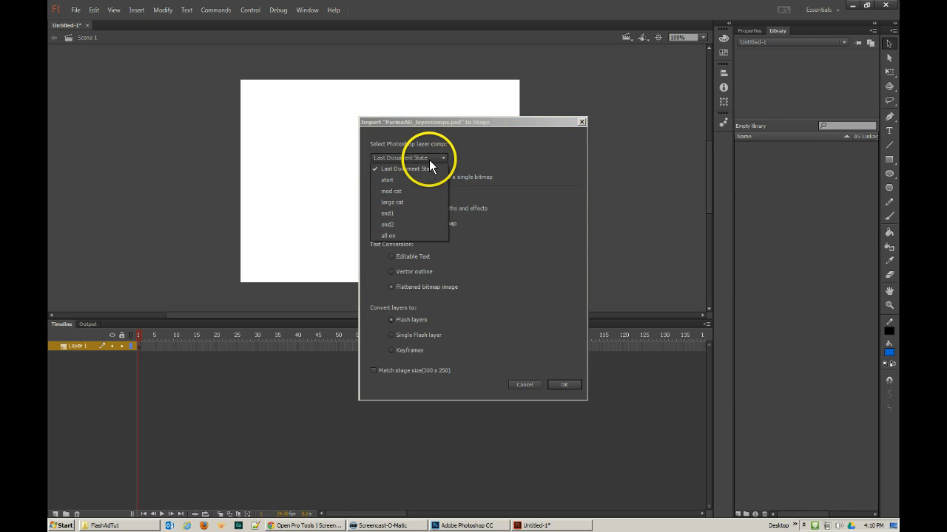
left_click(396, 235)
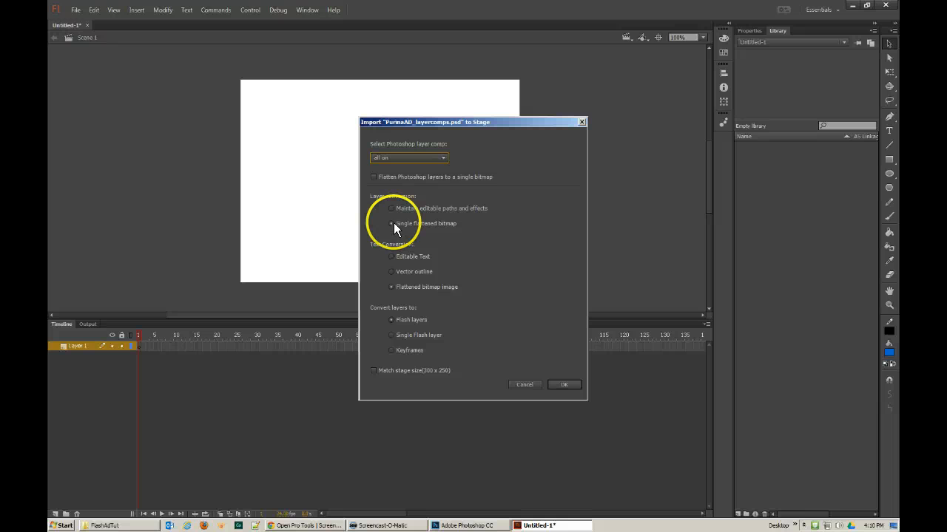
Import the file with editable paths and effects, editable text, and the stage size matched to 300 x 250
left_click(390, 209)
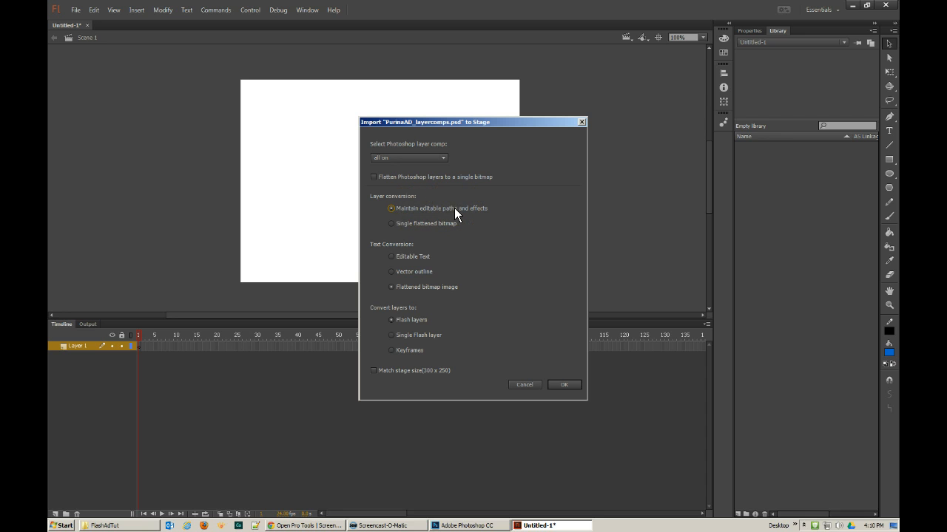
left_click(391, 257)
left_click(374, 371)
left_click(571, 386)
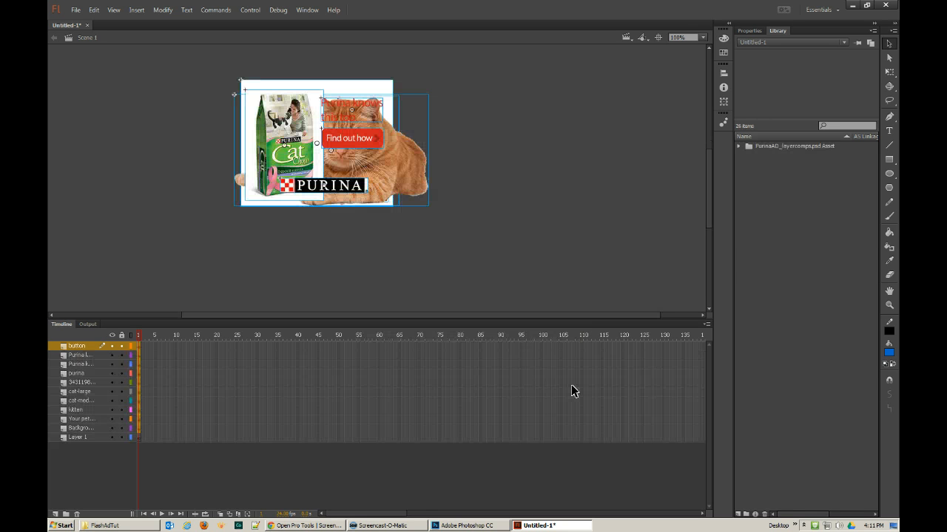
Save the document as FlashAD-step1.fla in the FlashAdTut folder, replacing the existing file
left_click(75, 10)
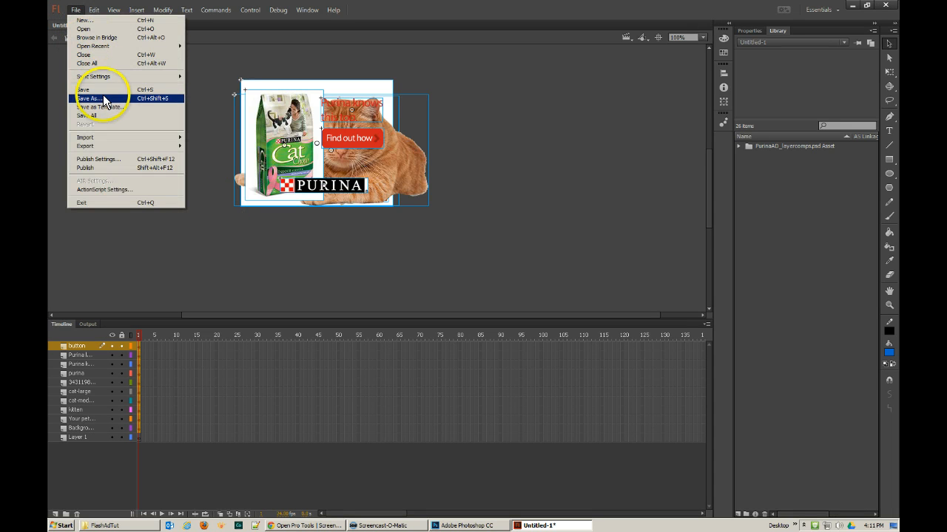
left_click(104, 97)
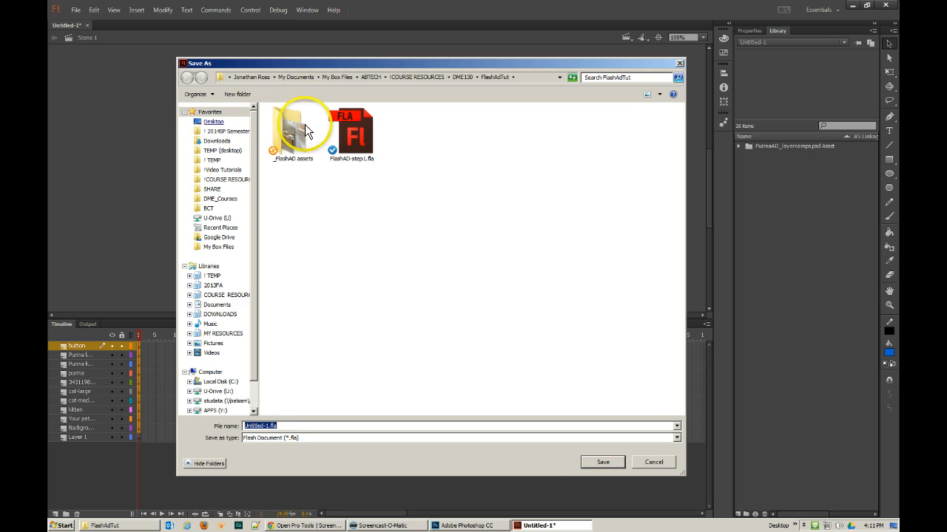
left_click(341, 130)
left_click(599, 463)
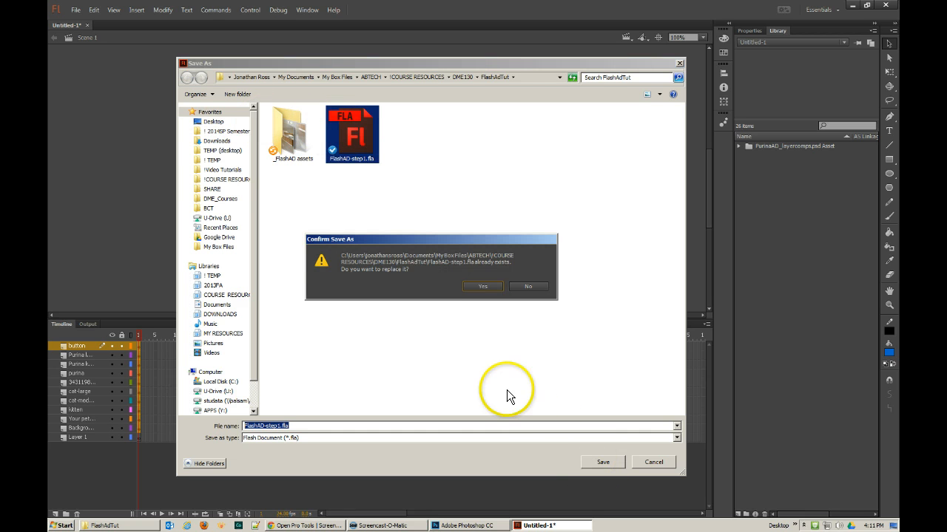
left_click(482, 287)
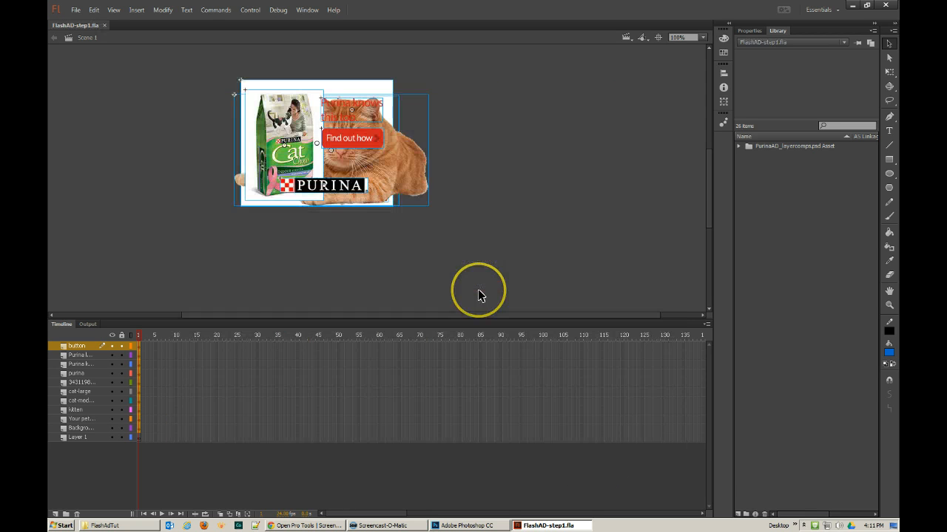
Examine the edges of the imported "Purina knows this too." text against the cat image at 800% magnification
left_click(888, 305)
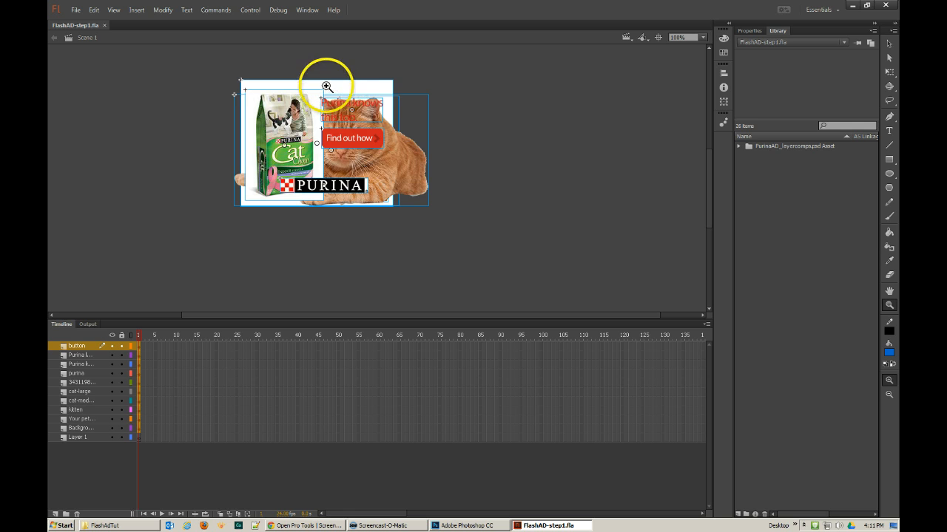
left_click(373, 117)
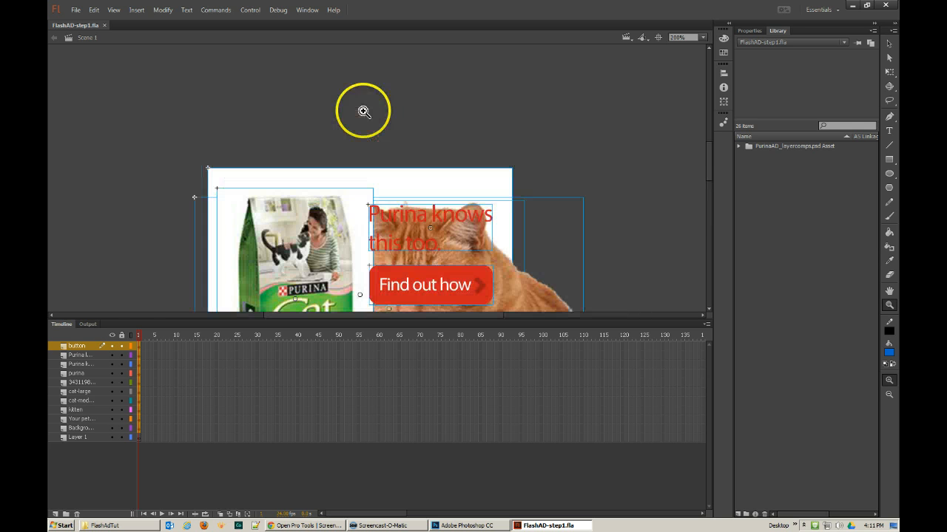
left_click(440, 214)
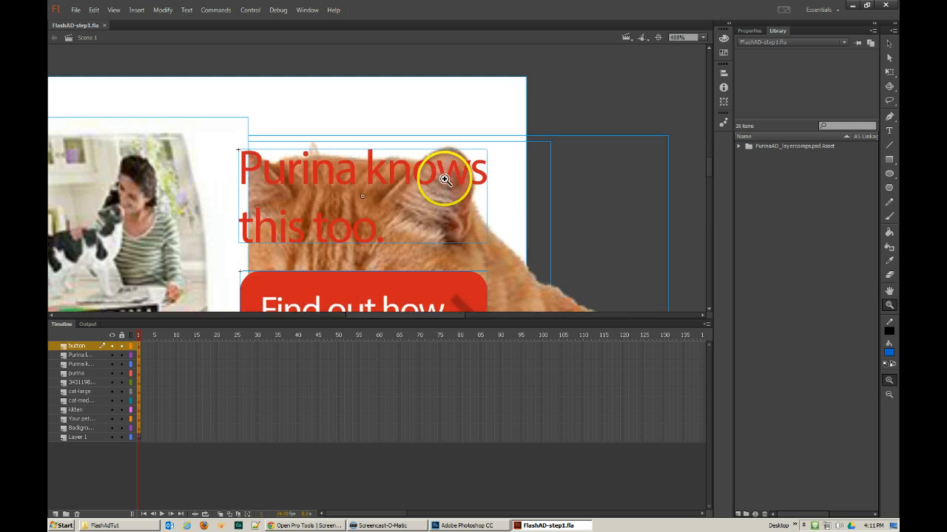
left_click(444, 180)
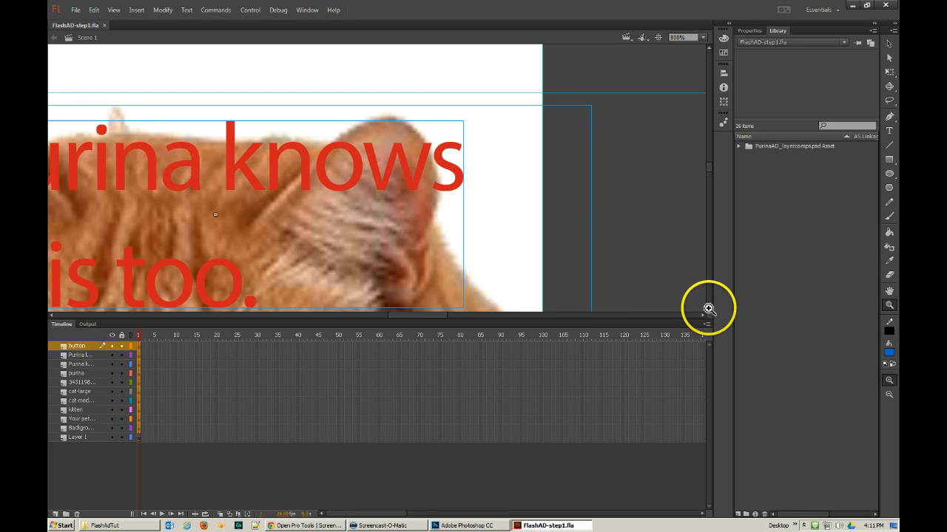
left_click(890, 290)
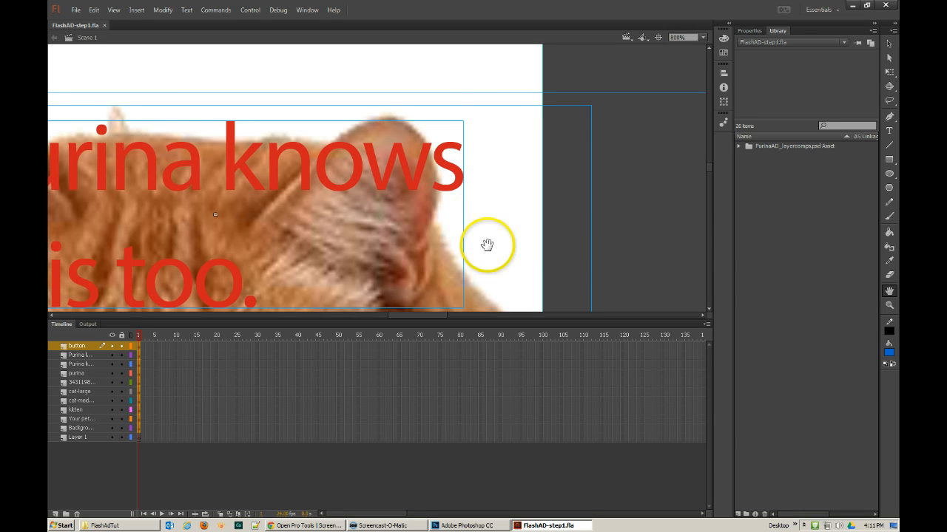
left_click(425, 88)
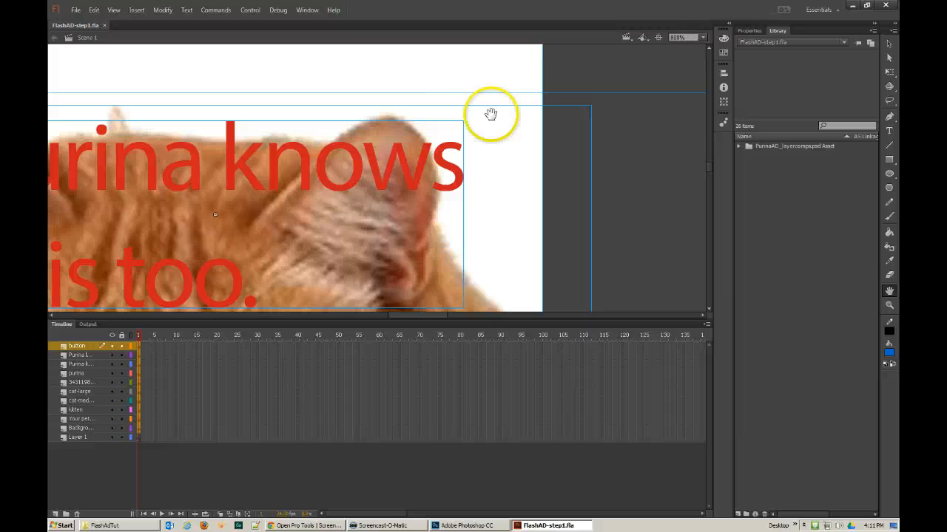
left_click(414, 526)
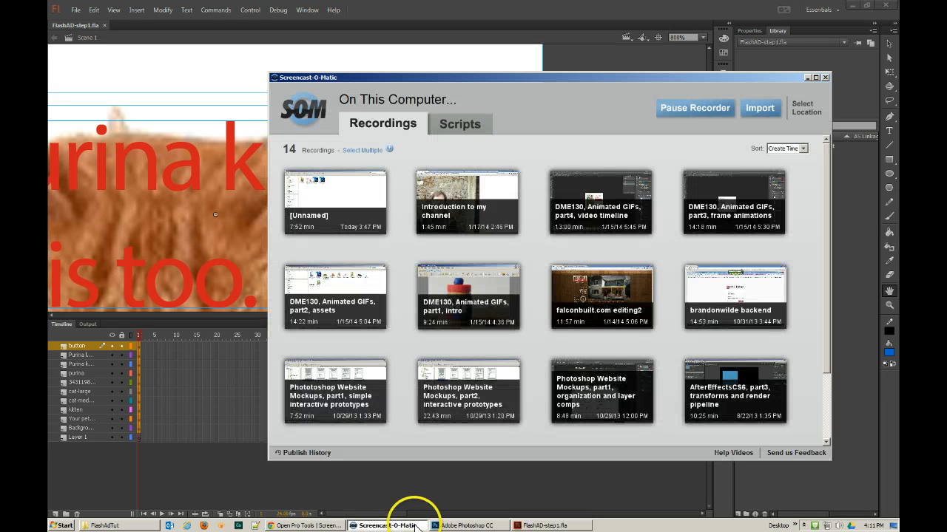